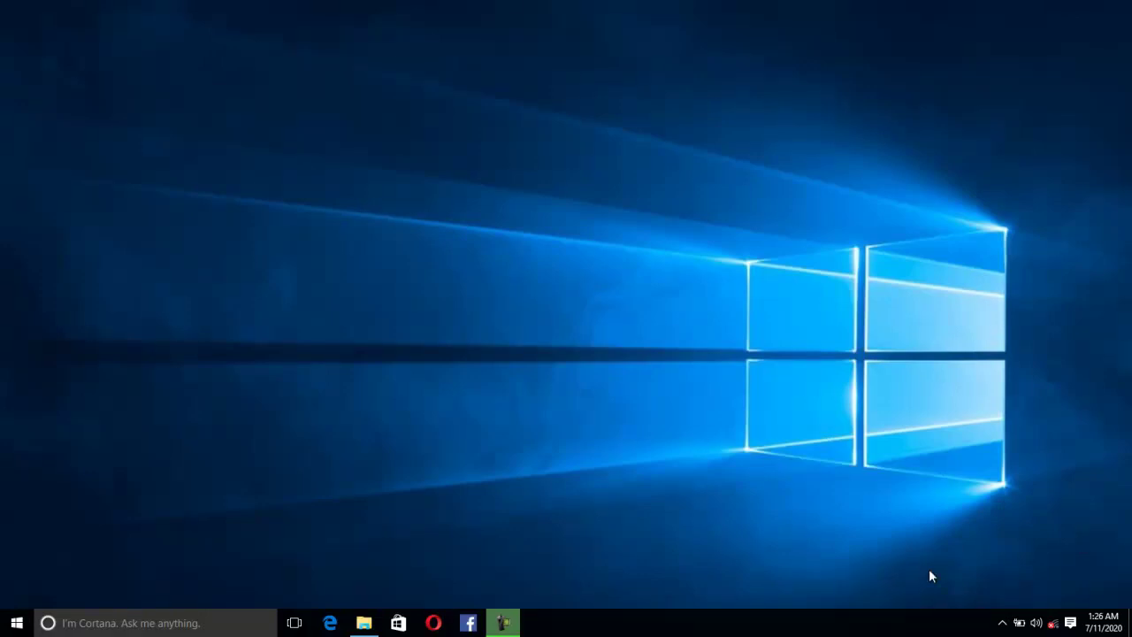
Step: Launch Mail from the Start menu and begin its first-time setup
{"action": "key", "text": "super"}
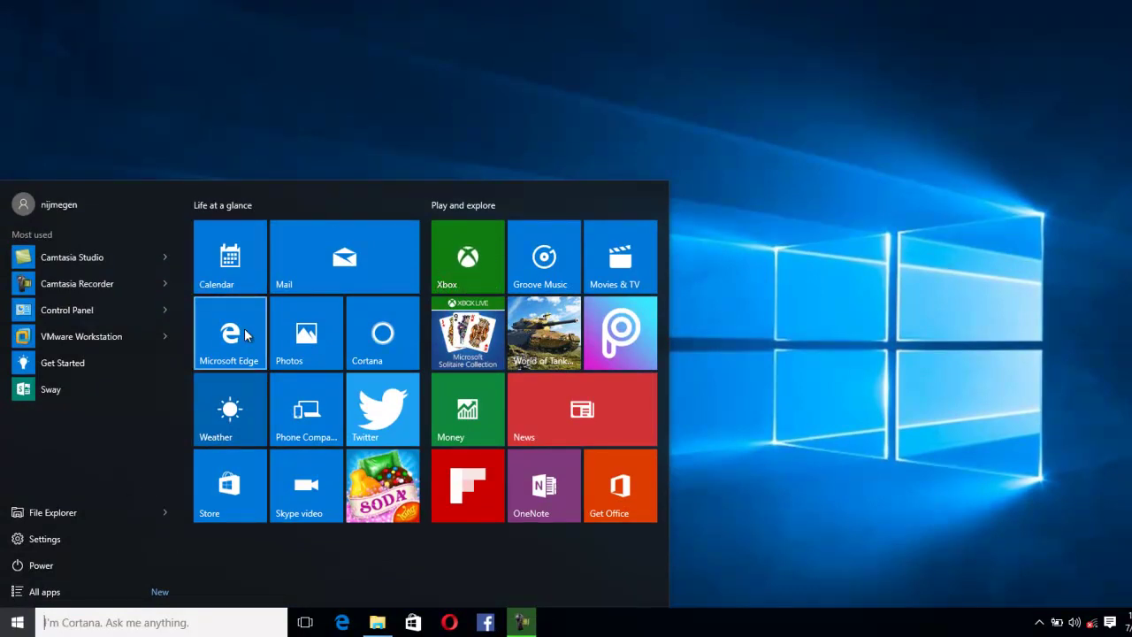
{"action": "left_click", "coordinate": [324, 255]}
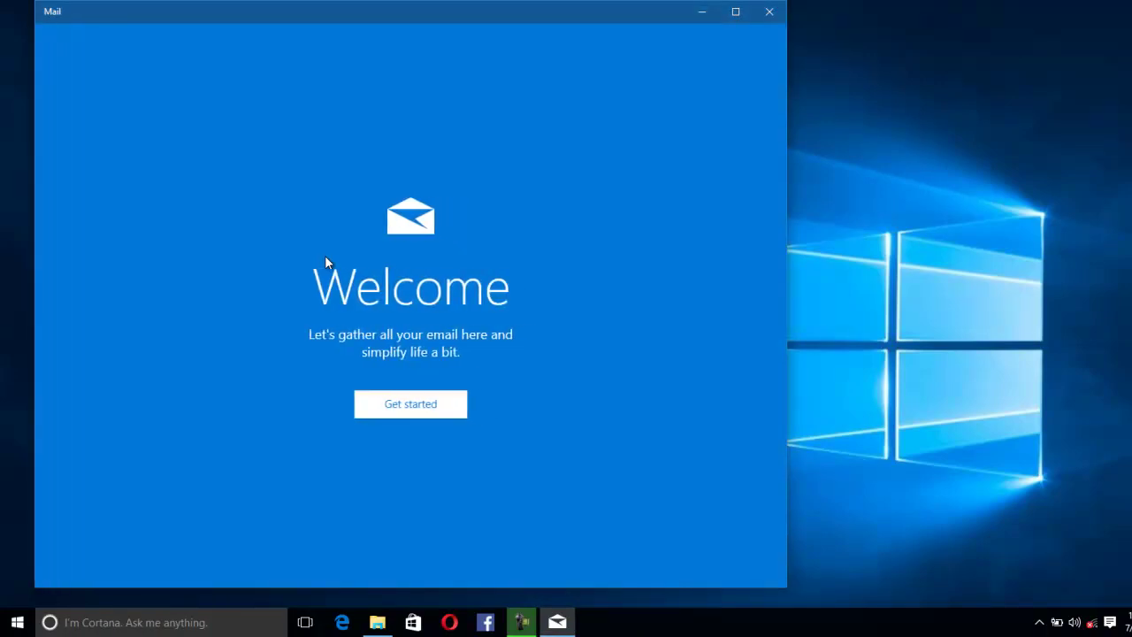
{"action": "left_click", "coordinate": [423, 406]}
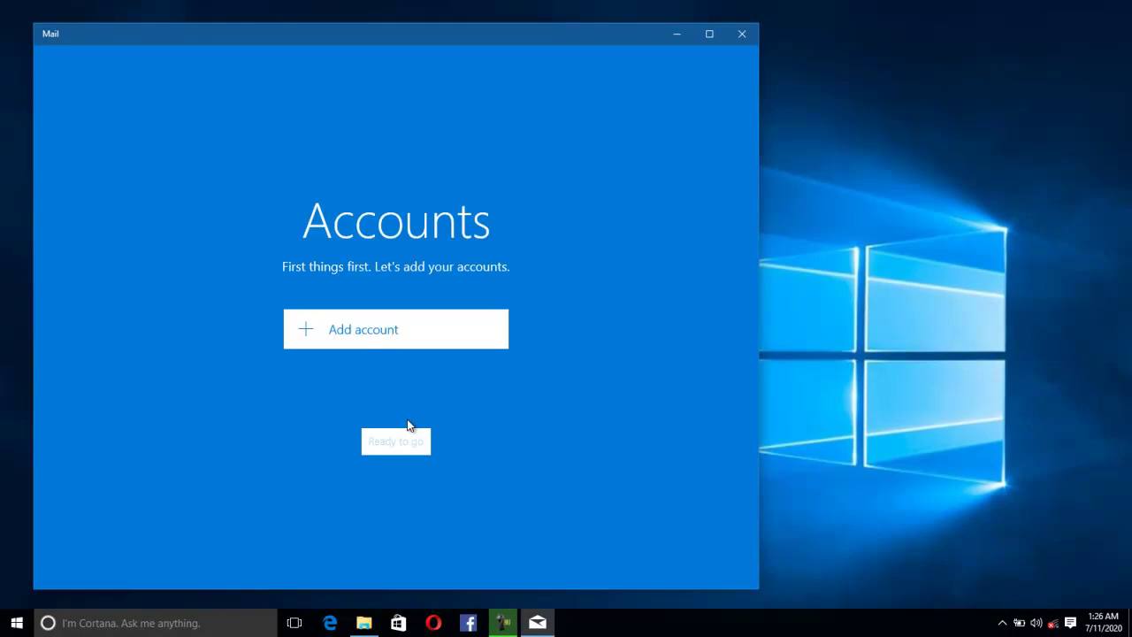
Step: Add an Outlook.com account, which reports that an internet connection is needed
{"action": "left_click", "coordinate": [342, 335]}
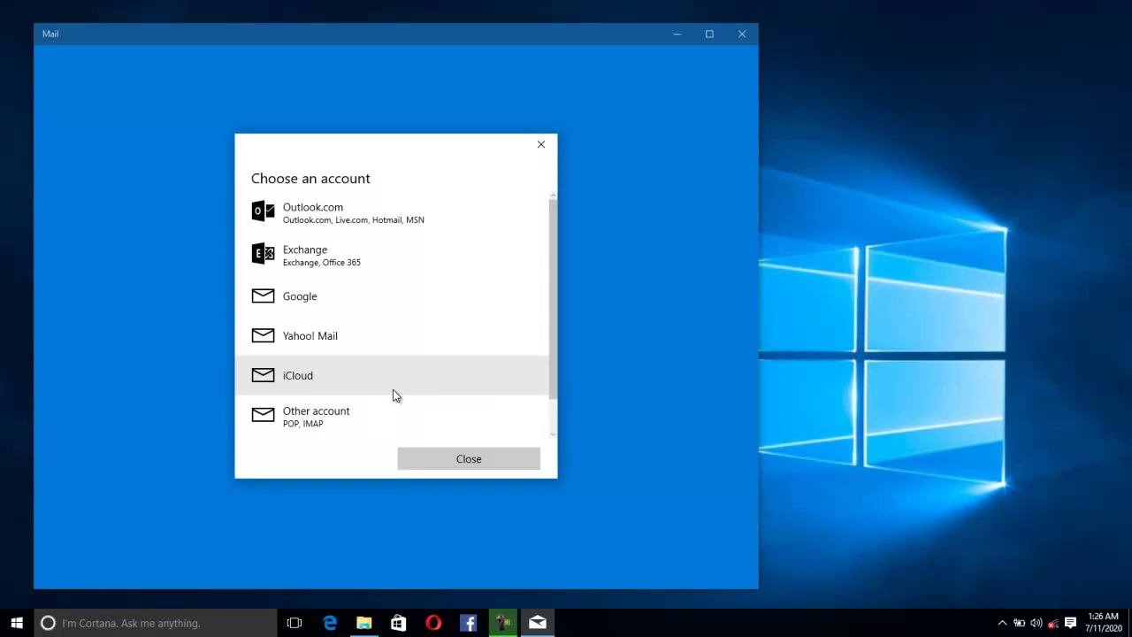
{"action": "left_click", "coordinate": [541, 144]}
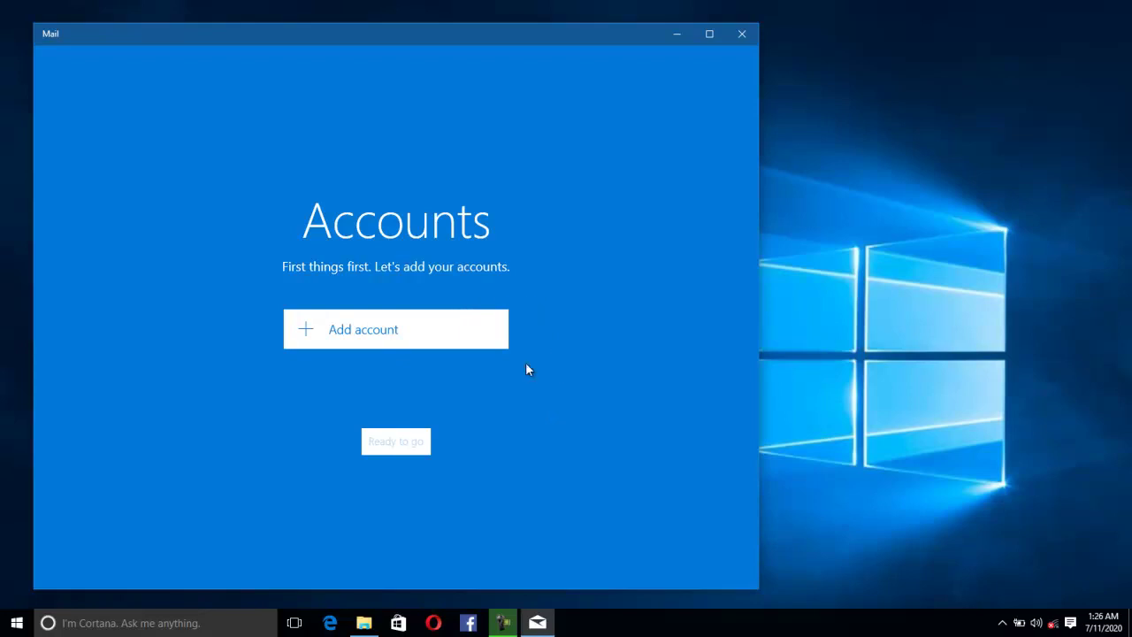
{"action": "left_click", "coordinate": [311, 338]}
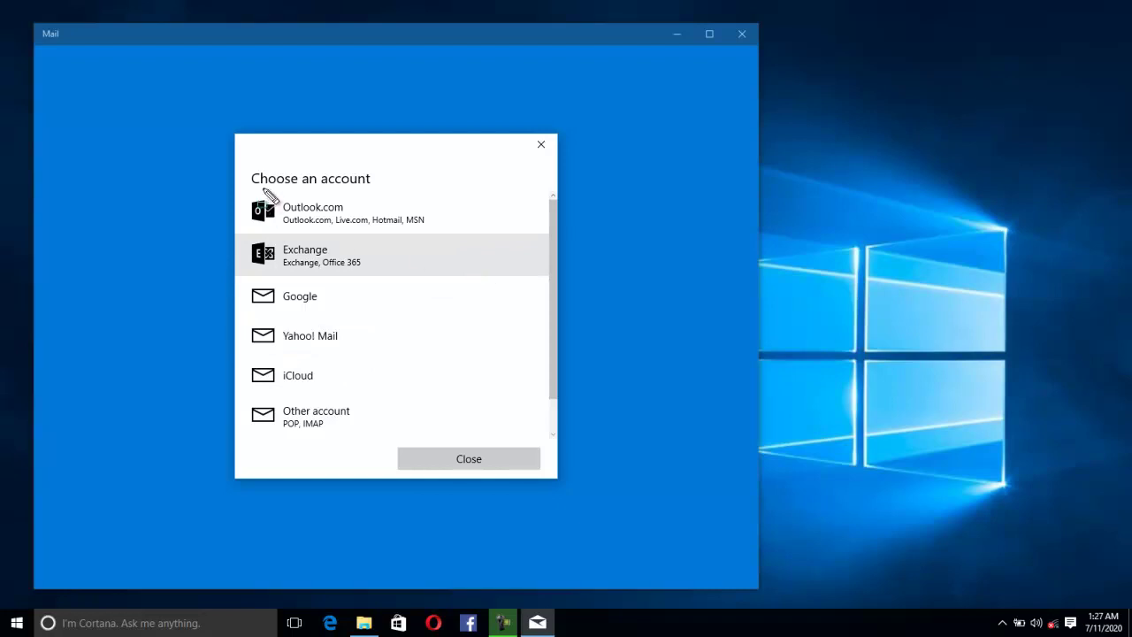
{"action": "mouse_move", "coordinate": [245, 163]}
{"action": "left_mouse_down"}
{"action": "mouse_move", "coordinate": [287, 351]}
{"action": "mouse_move", "coordinate": [371, 474]}
{"action": "mouse_move", "coordinate": [433, 454]}
{"action": "left_mouse_up"}
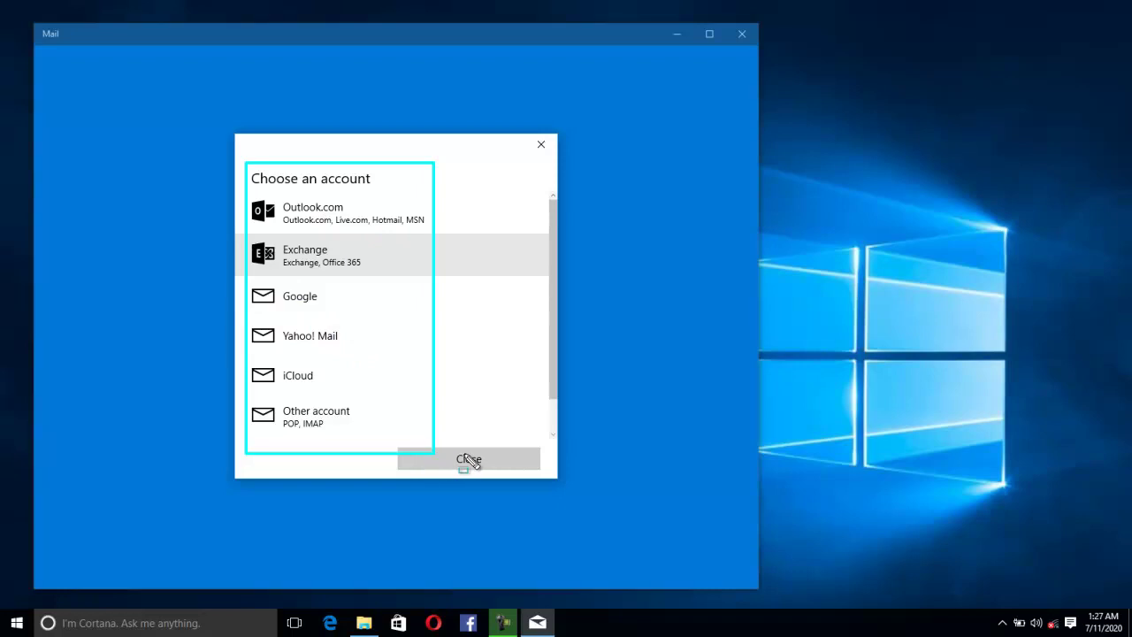
{"action": "key", "text": "Escape"}
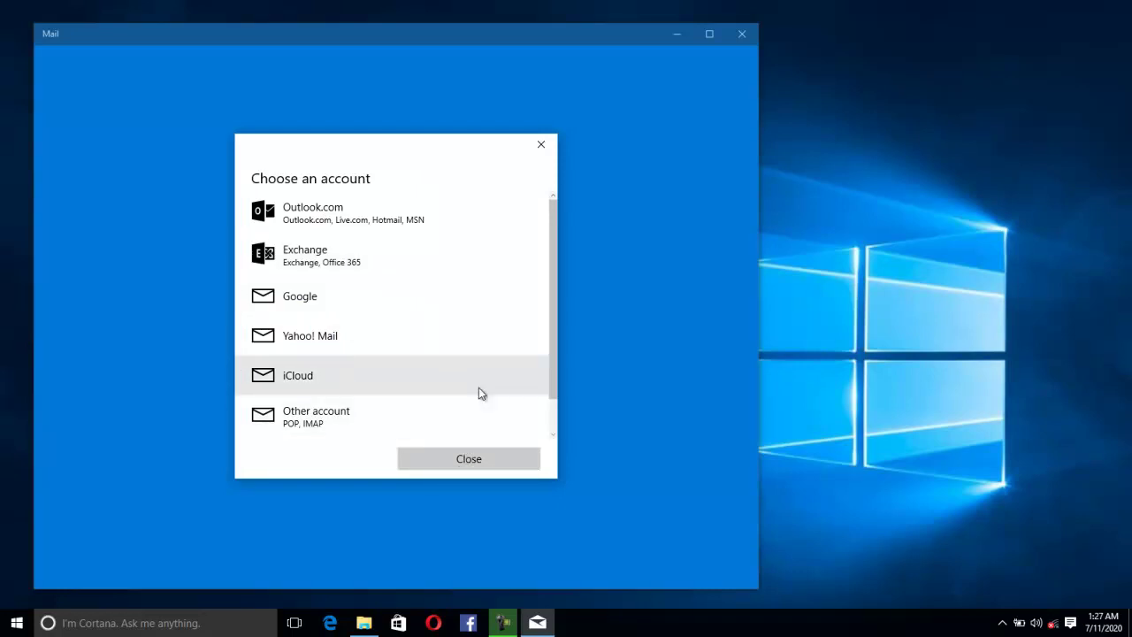
{"action": "left_click", "coordinate": [346, 221]}
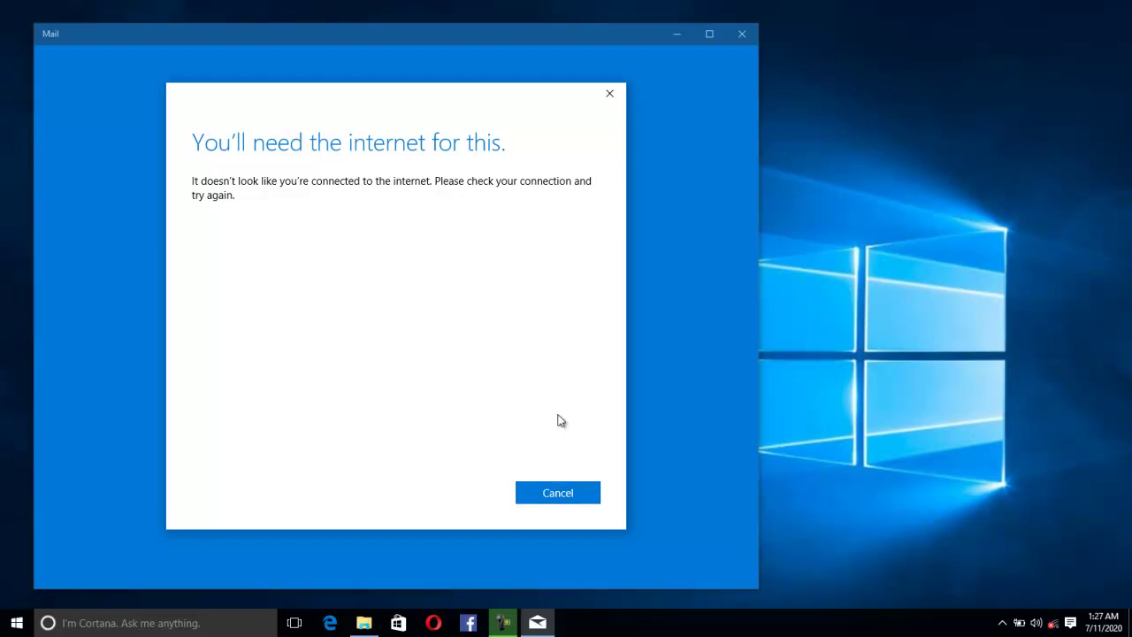
Step: Cancel the Outlook.com attempt, try Google, dismiss the connection errors, and minimize Mail
{"action": "left_click", "coordinate": [563, 496]}
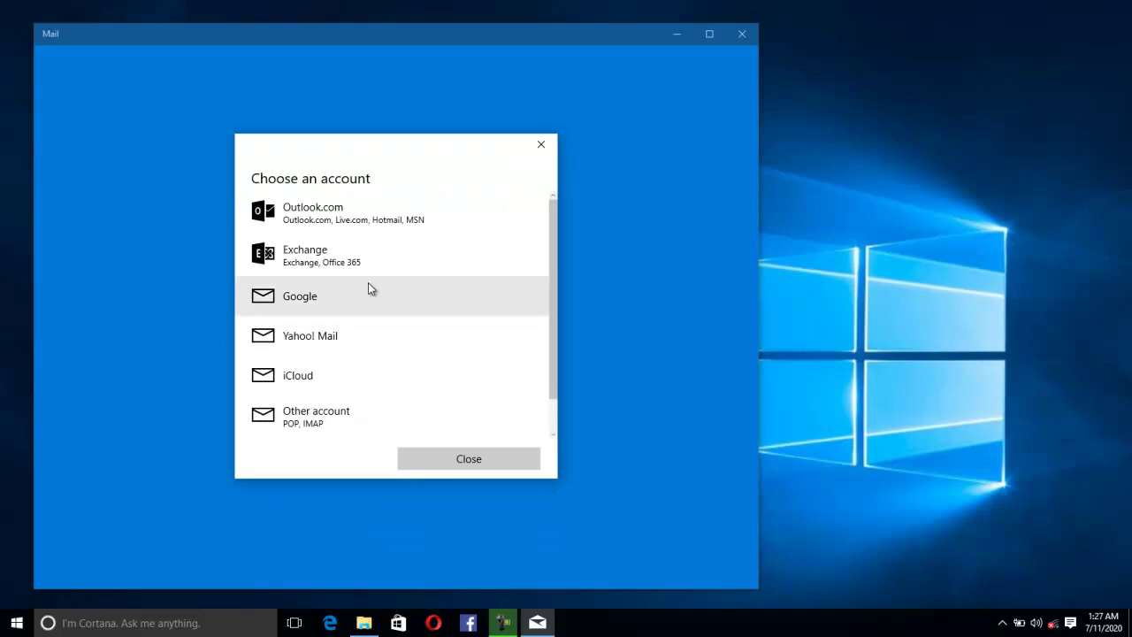
{"action": "left_click", "coordinate": [338, 300]}
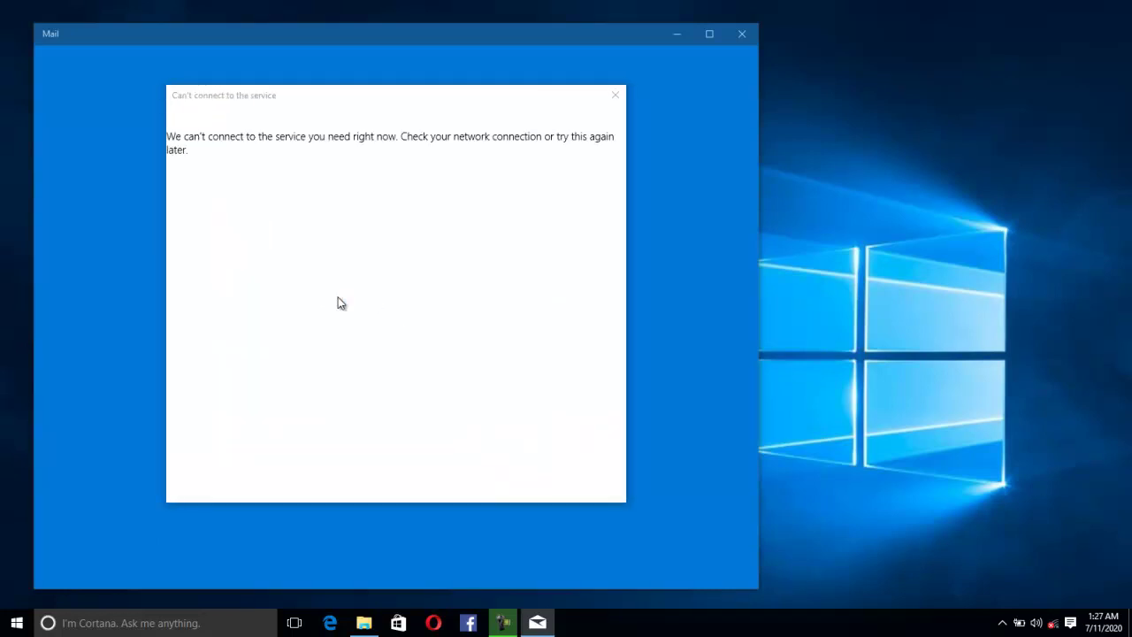
{"action": "left_click", "coordinate": [615, 94]}
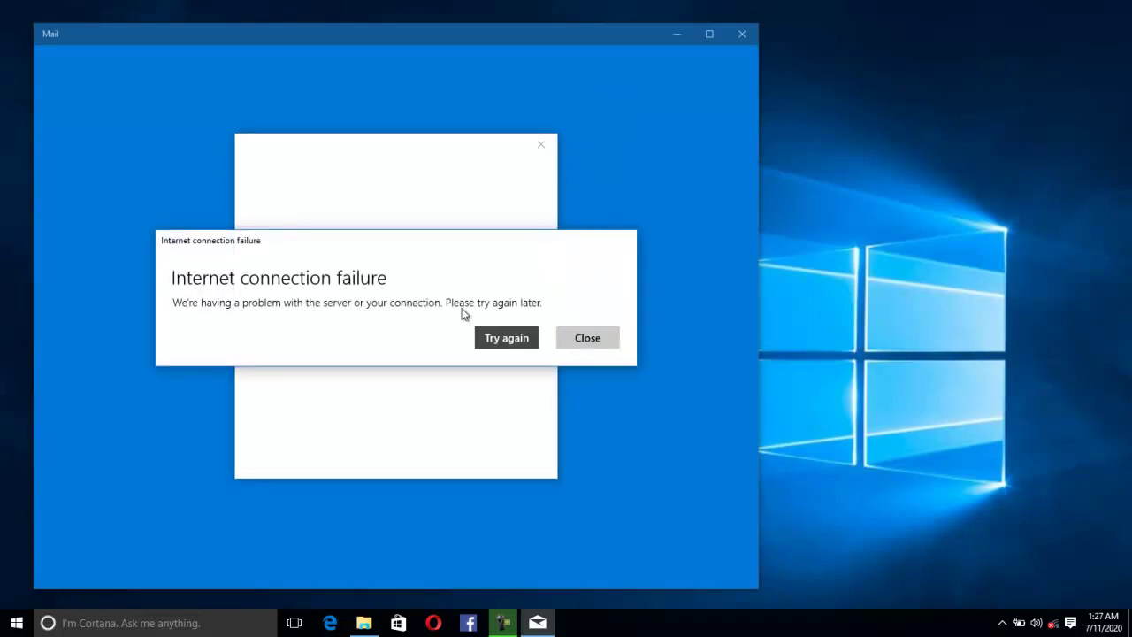
{"action": "left_click", "coordinate": [495, 337]}
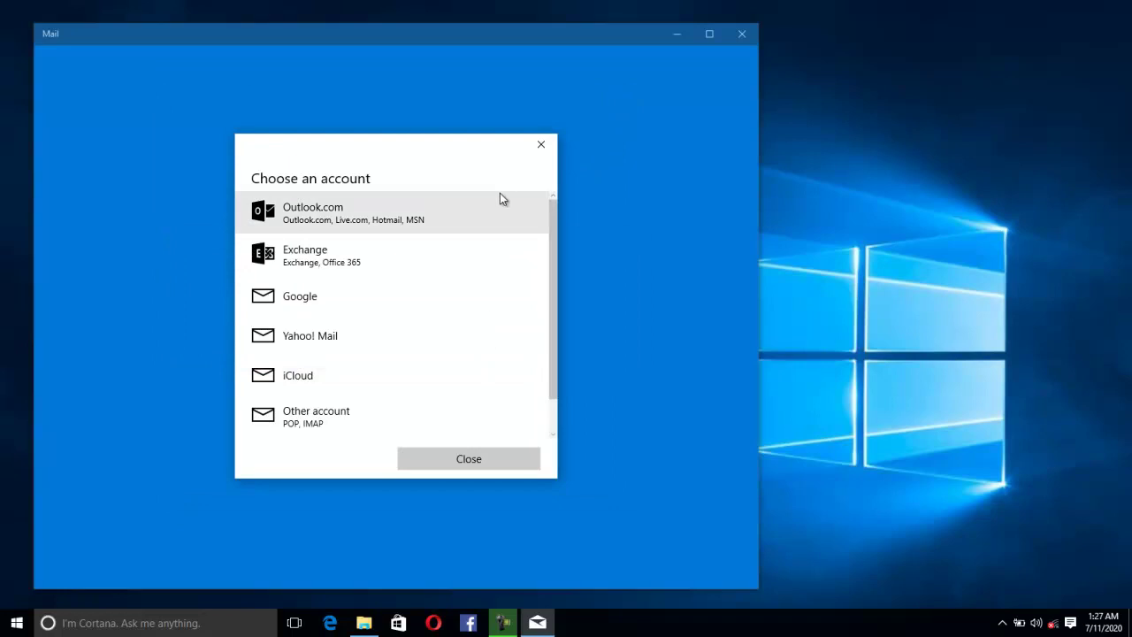
{"action": "left_click", "coordinate": [540, 145]}
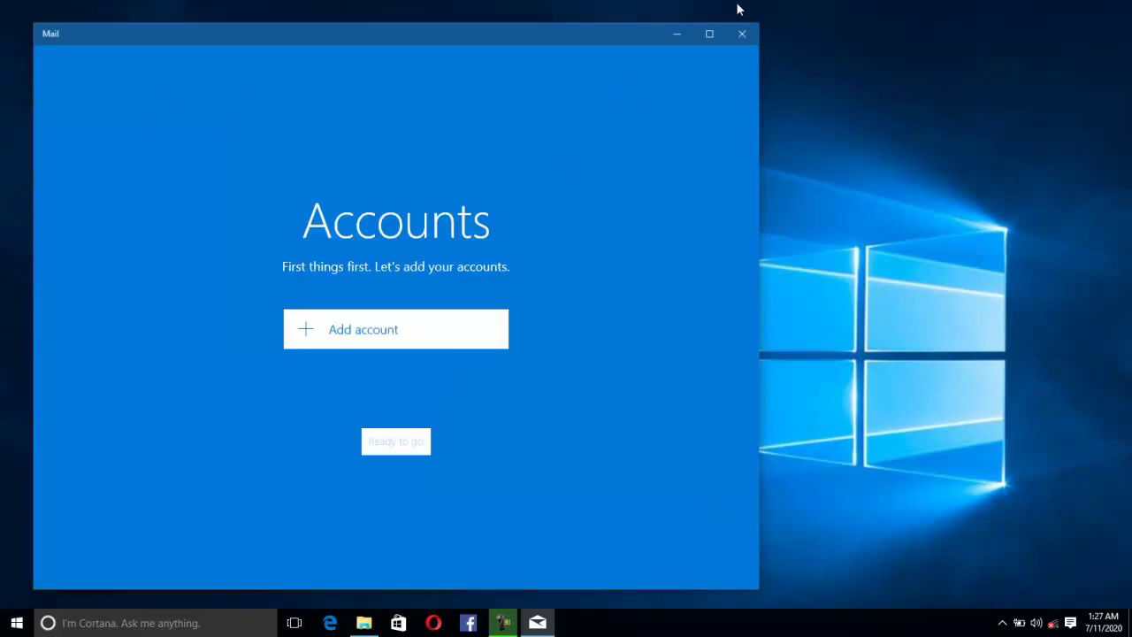
{"action": "left_click", "coordinate": [686, 32]}
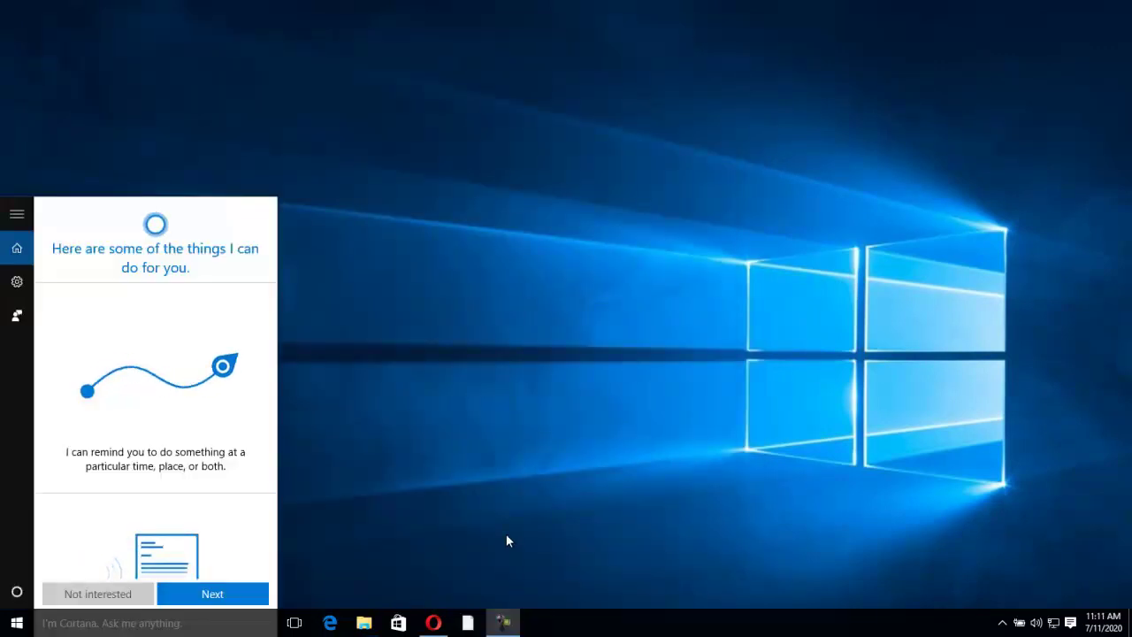
Step: Dismiss the Cortana panel, reopen Mail from Start, and begin adding an account
{"action": "left_click", "coordinate": [507, 535]}
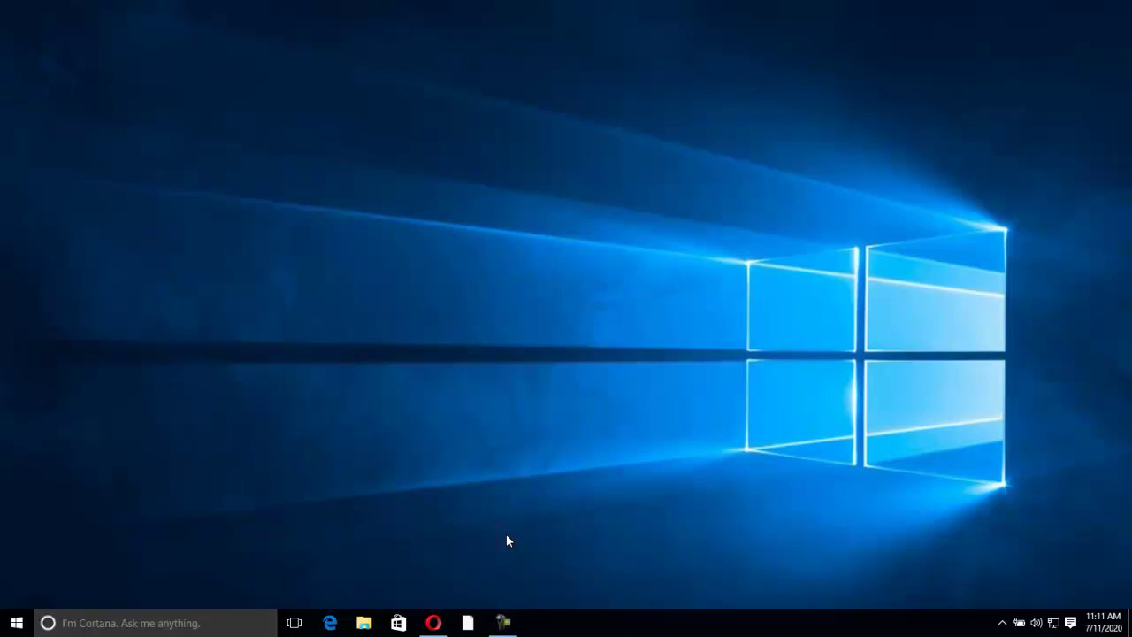
{"action": "left_click", "coordinate": [14, 626]}
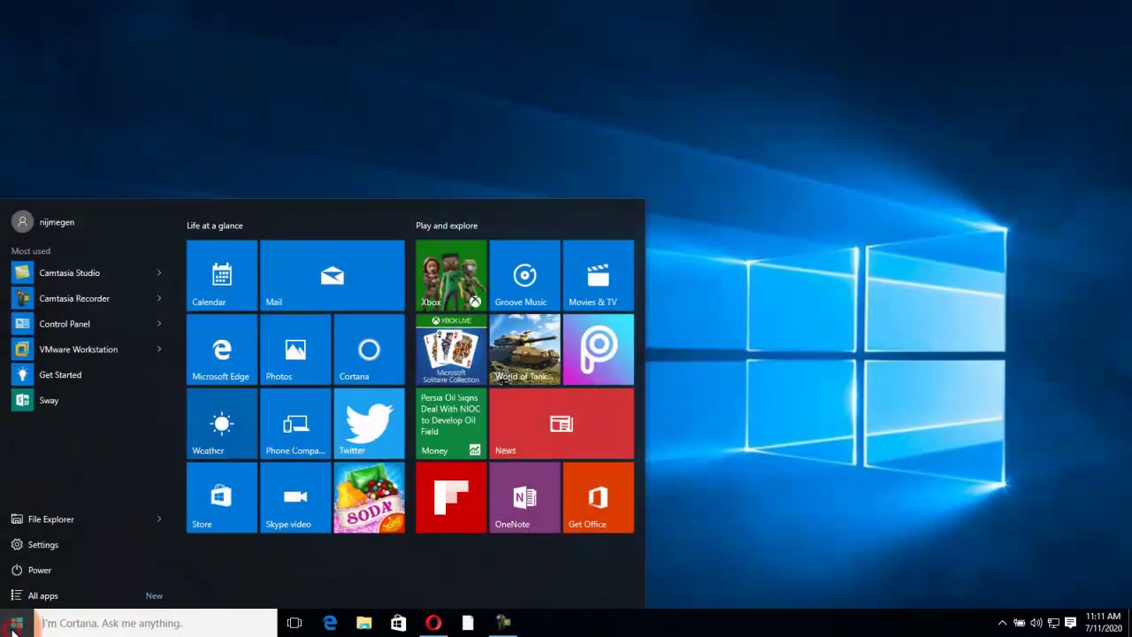
{"action": "left_click", "coordinate": [358, 284]}
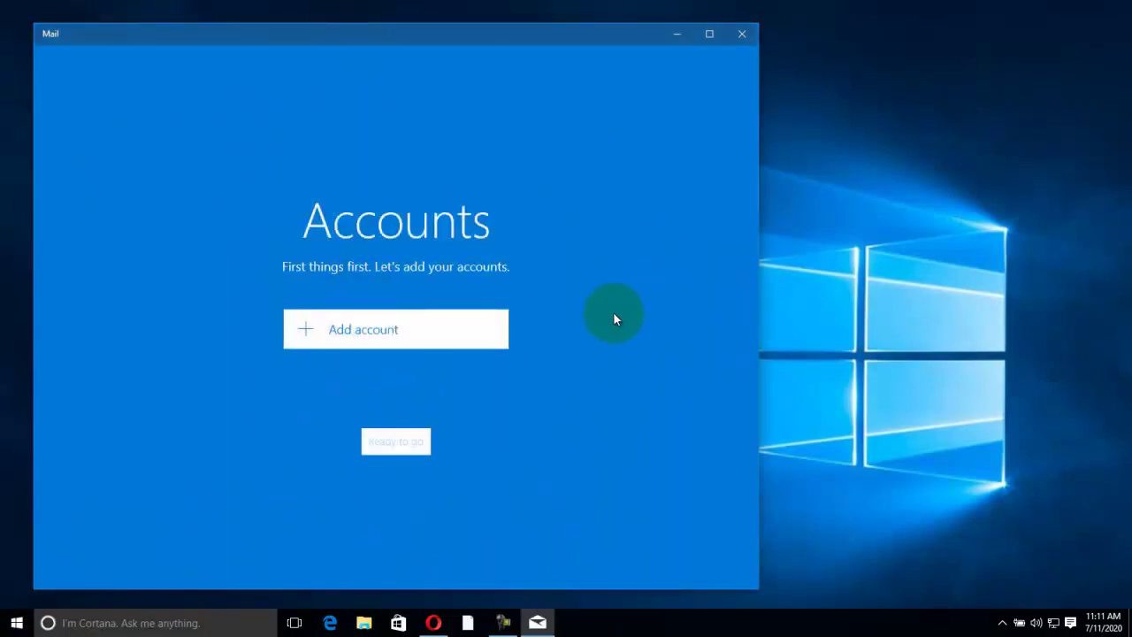
{"action": "left_click", "coordinate": [354, 324]}
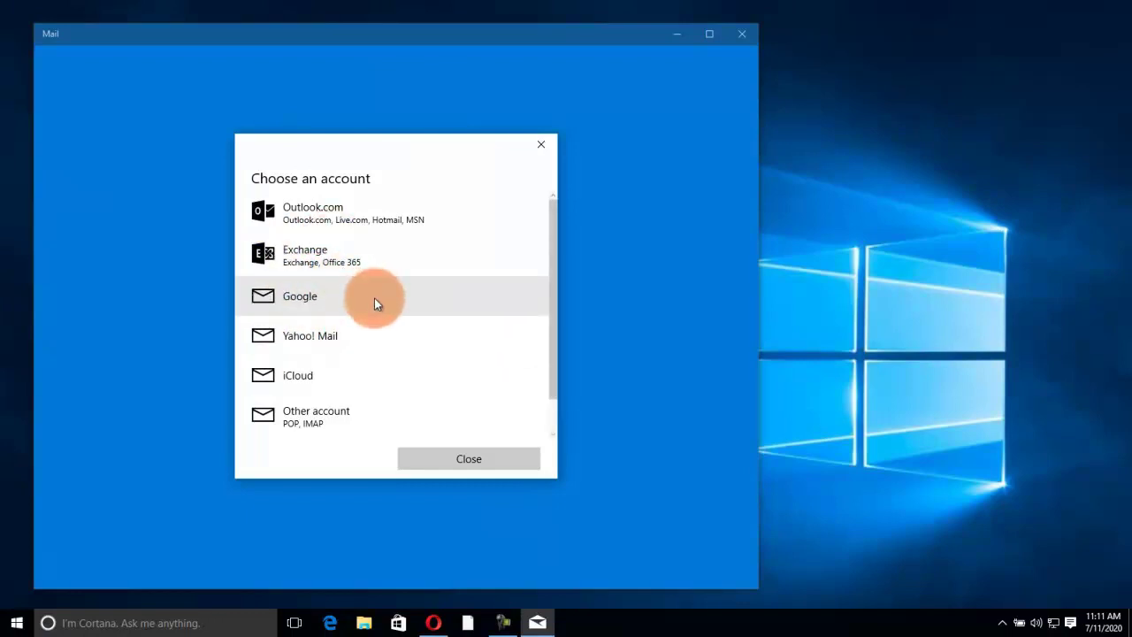
Step: Choose Google, enter the account's email address, continue, and allow Windows access
{"action": "left_click", "coordinate": [298, 295]}
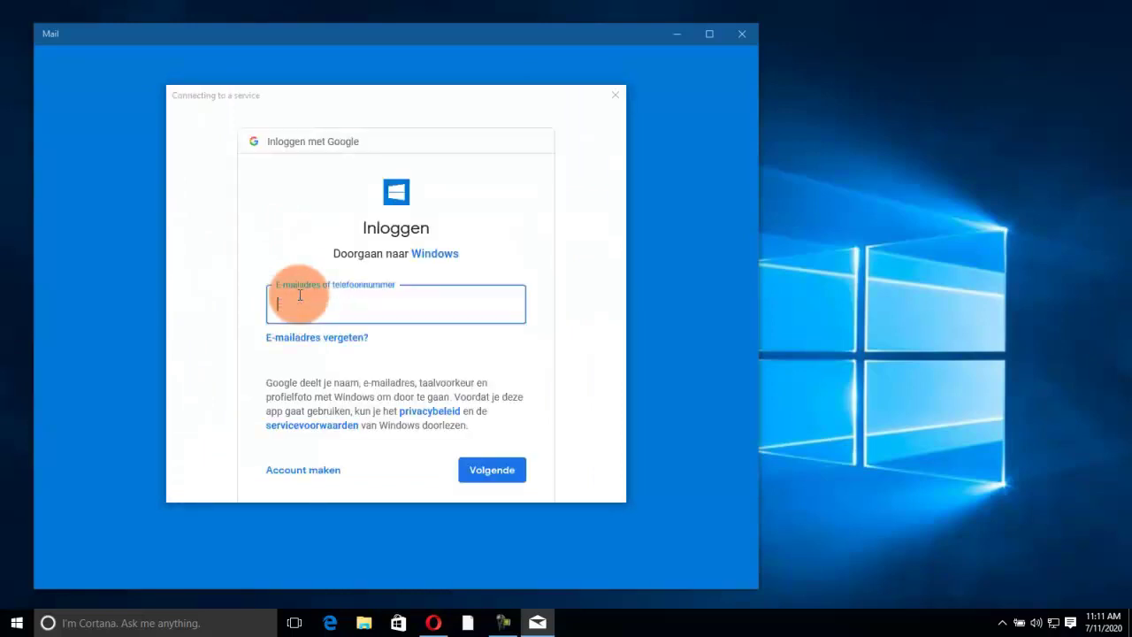
{"action": "type", "text": "cal"}
{"action": "left_click", "coordinate": [490, 463]}
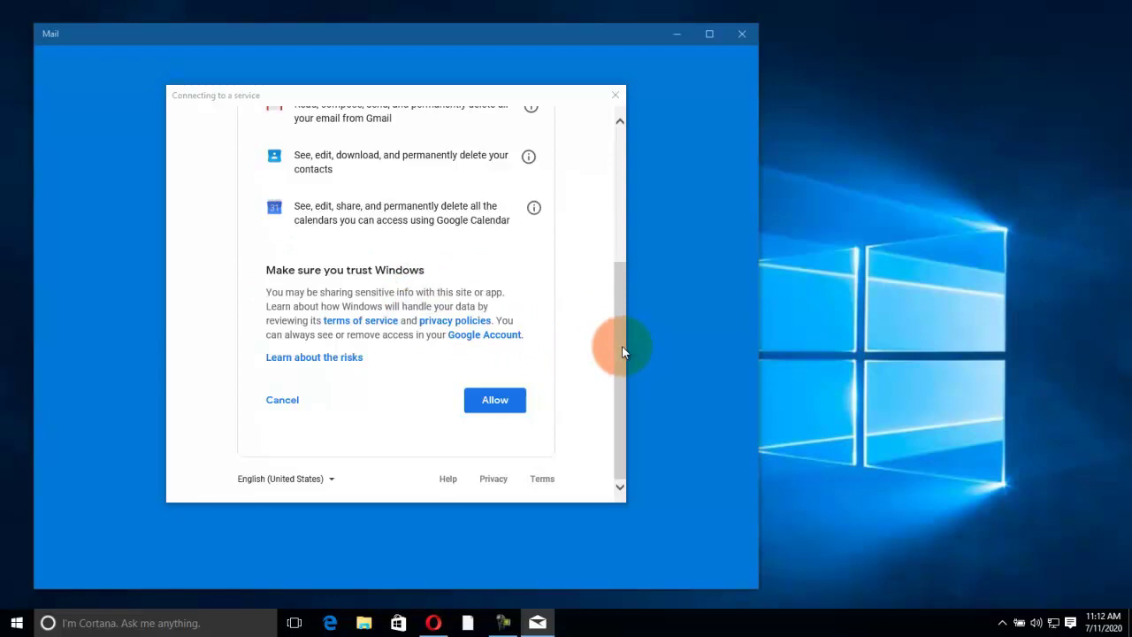
{"action": "left_click", "coordinate": [495, 415]}
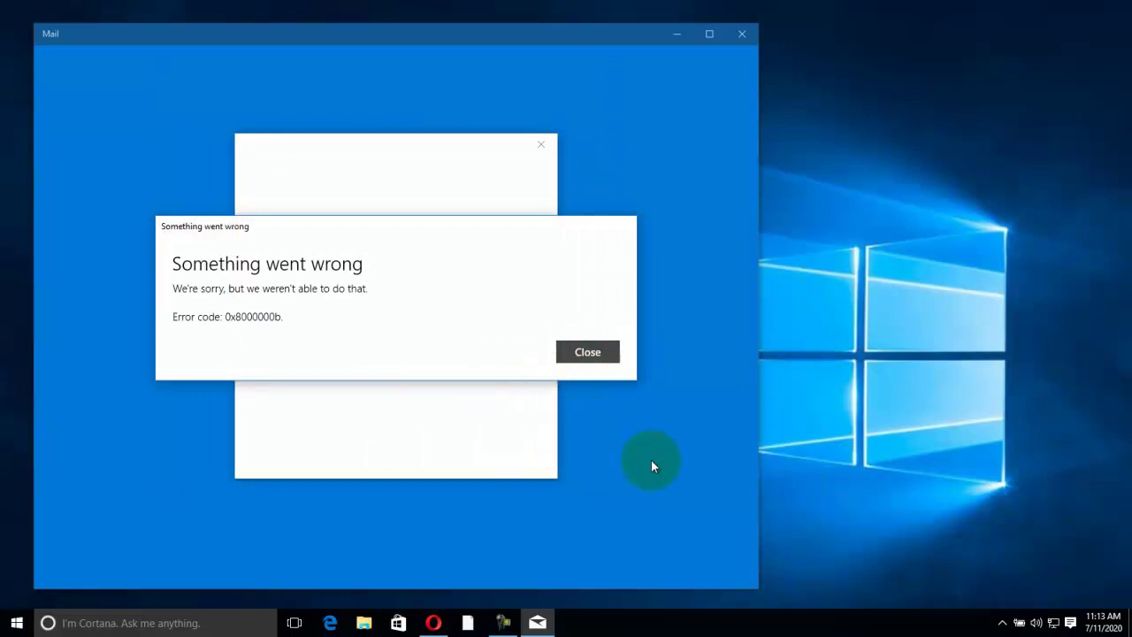
Step: Dismiss the 0x8000000b error, minimize Mail to the desktop, and bring up Start
{"action": "left_click", "coordinate": [586, 354]}
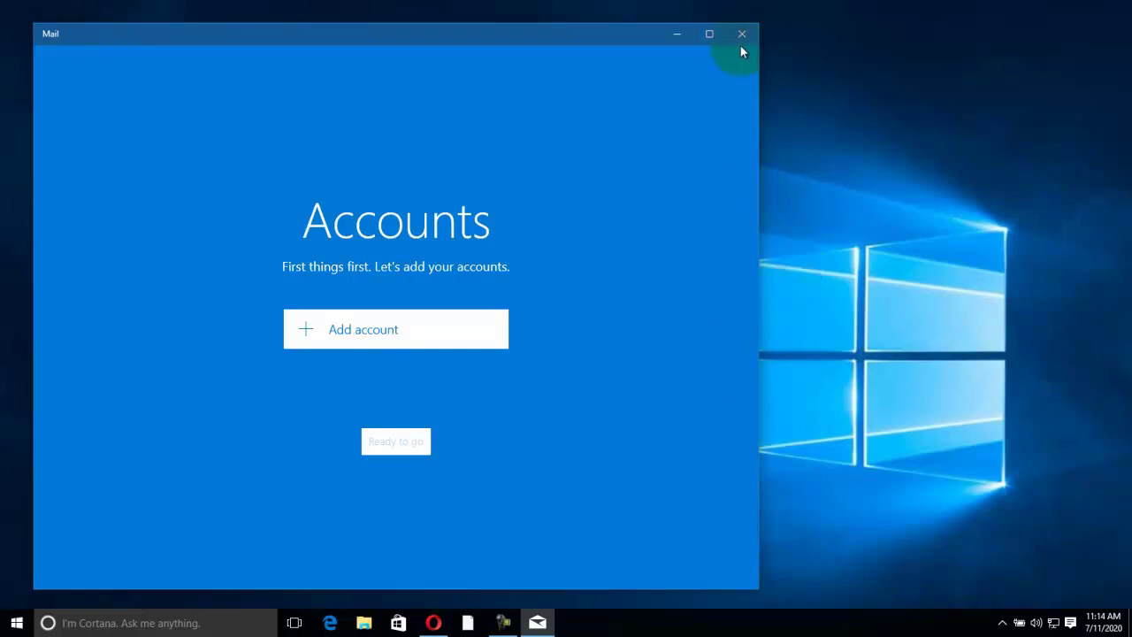
{"action": "left_click", "coordinate": [672, 38]}
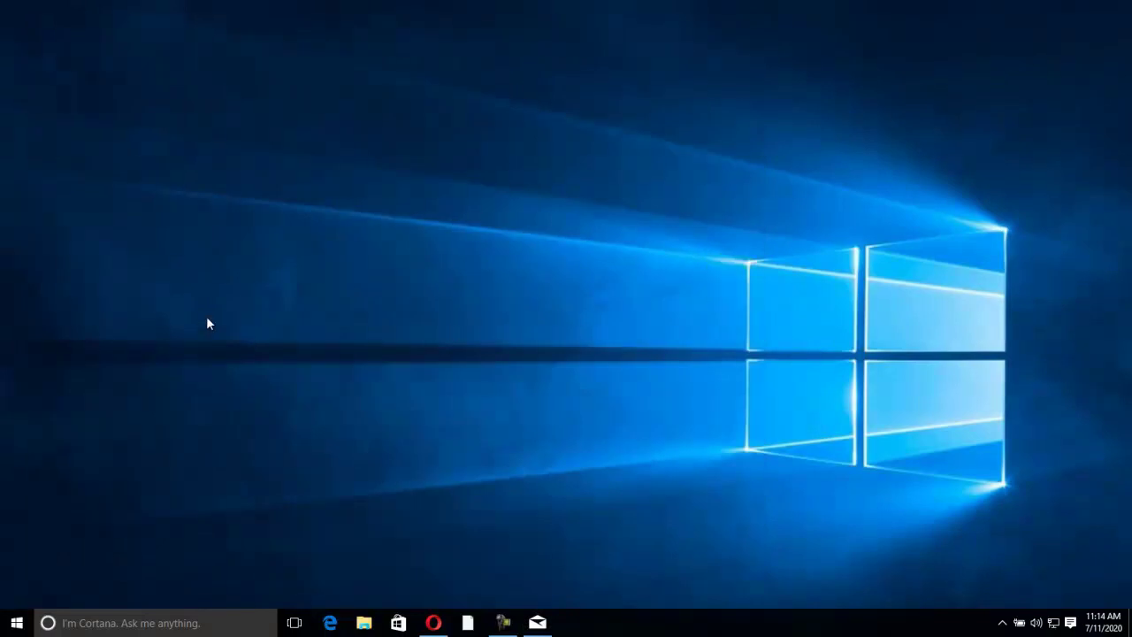
{"action": "left_click", "coordinate": [15, 623]}
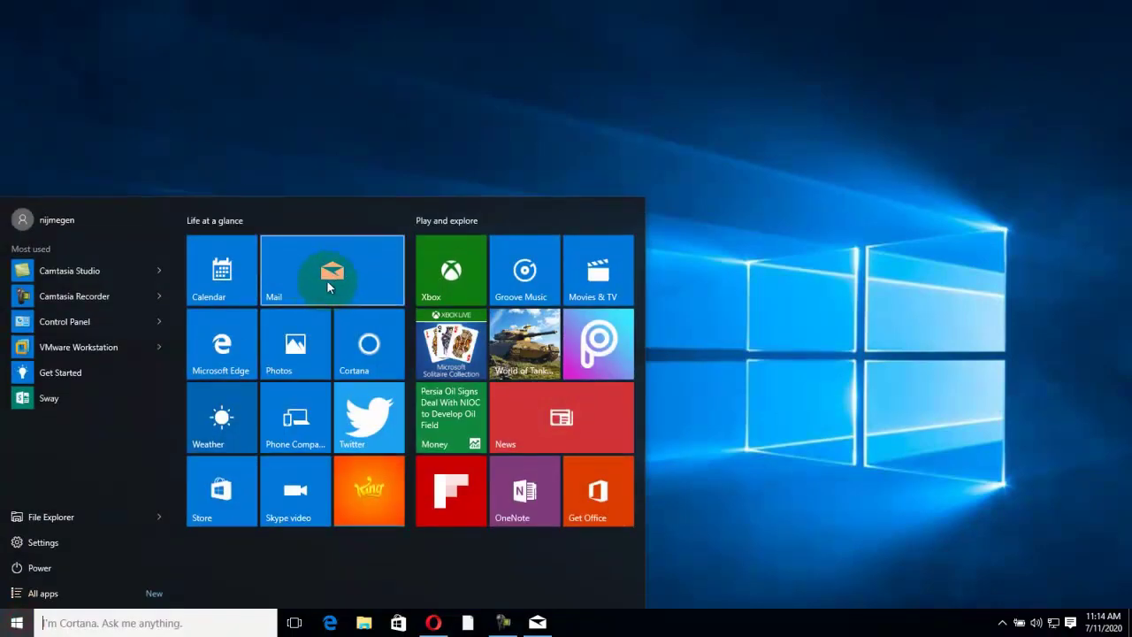
Step: Relaunch Mail from Start, pick Exchange as the new account type, then cancel it
{"action": "left_click", "coordinate": [1009, 435]}
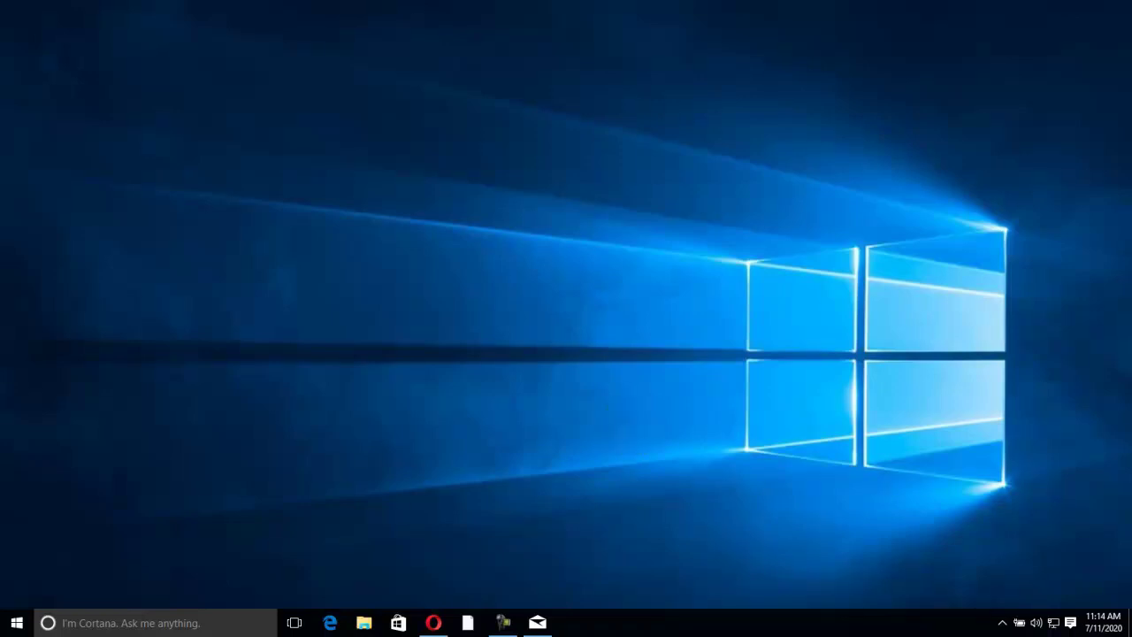
{"action": "left_click", "coordinate": [16, 623]}
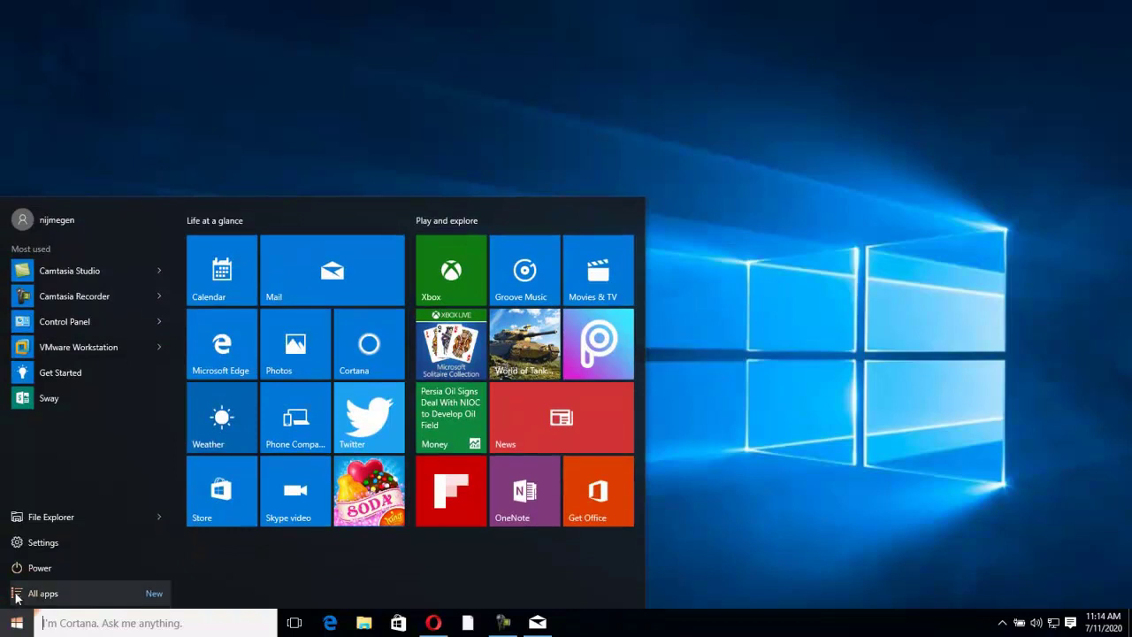
{"action": "left_click", "coordinate": [350, 270]}
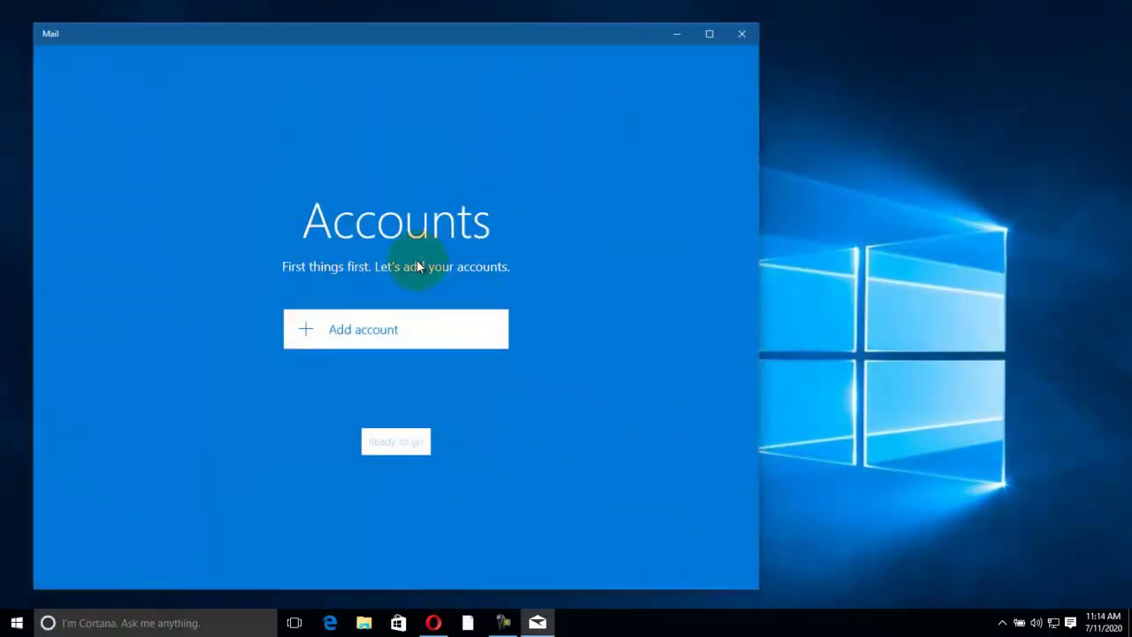
{"action": "left_click", "coordinate": [412, 330]}
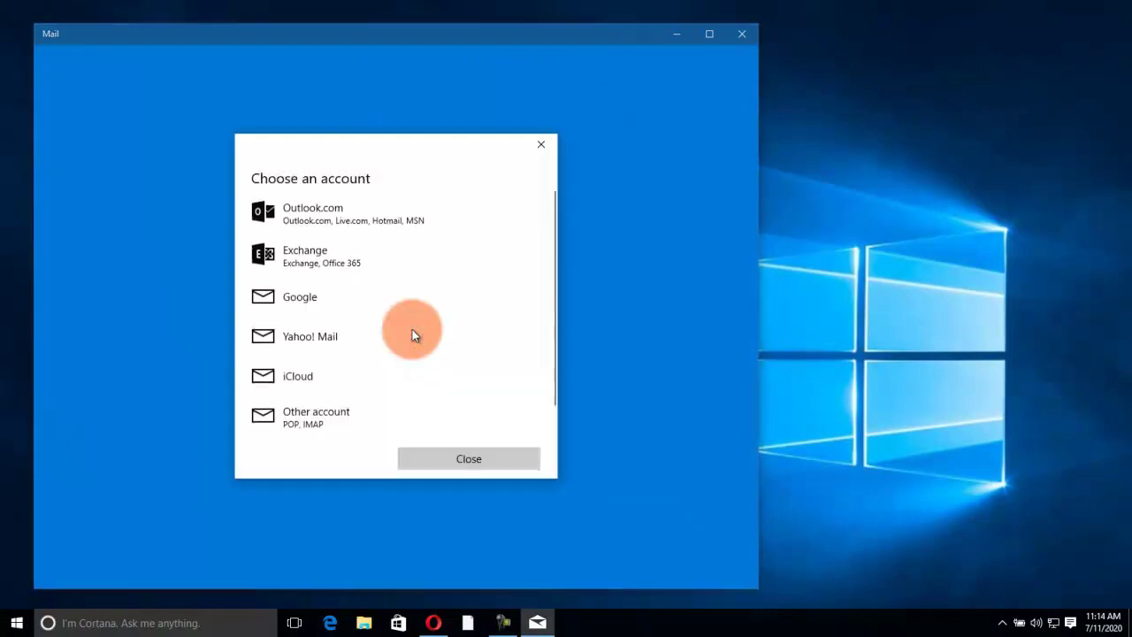
{"action": "left_click", "coordinate": [298, 257]}
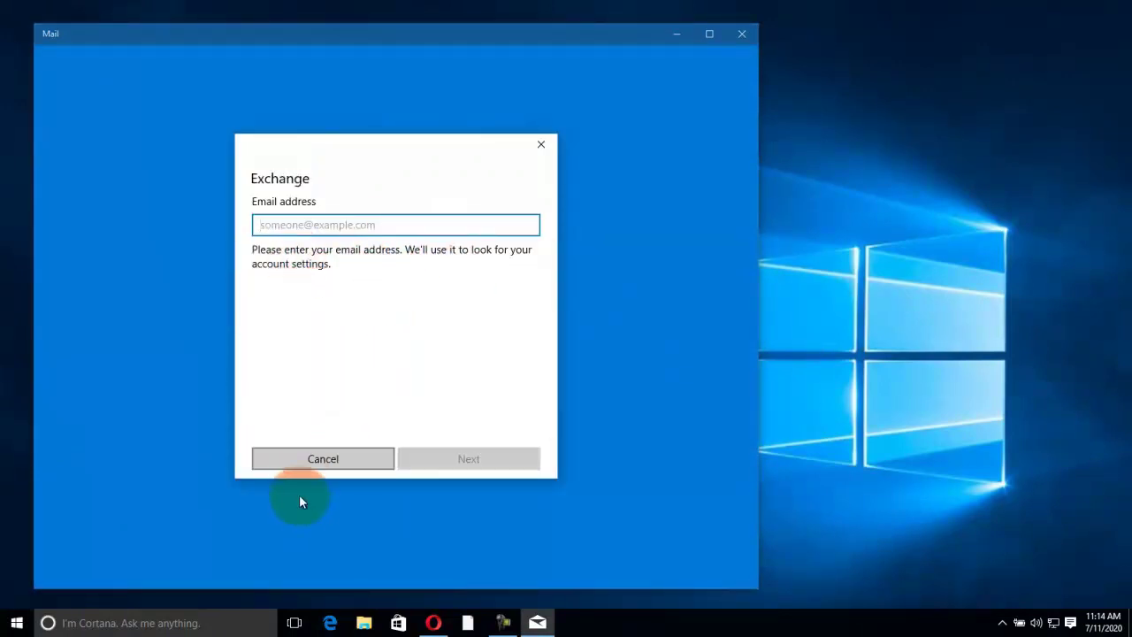
{"action": "left_click", "coordinate": [310, 466]}
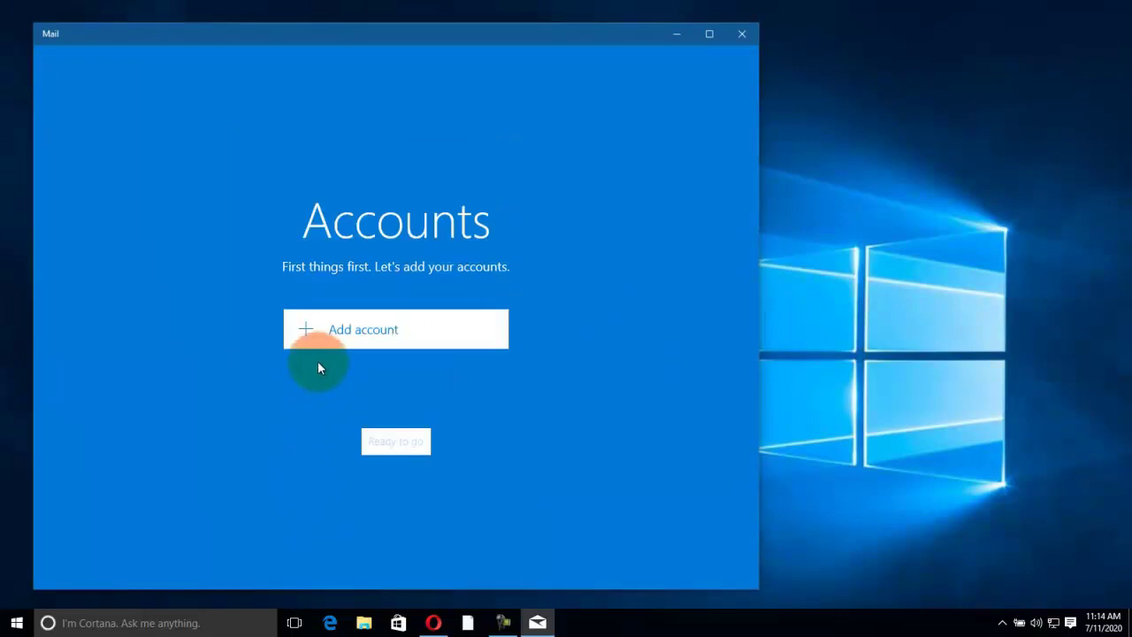
Step: Add an Outlook.com account, entering the account username and continuing to the password step
{"action": "left_click", "coordinate": [324, 326]}
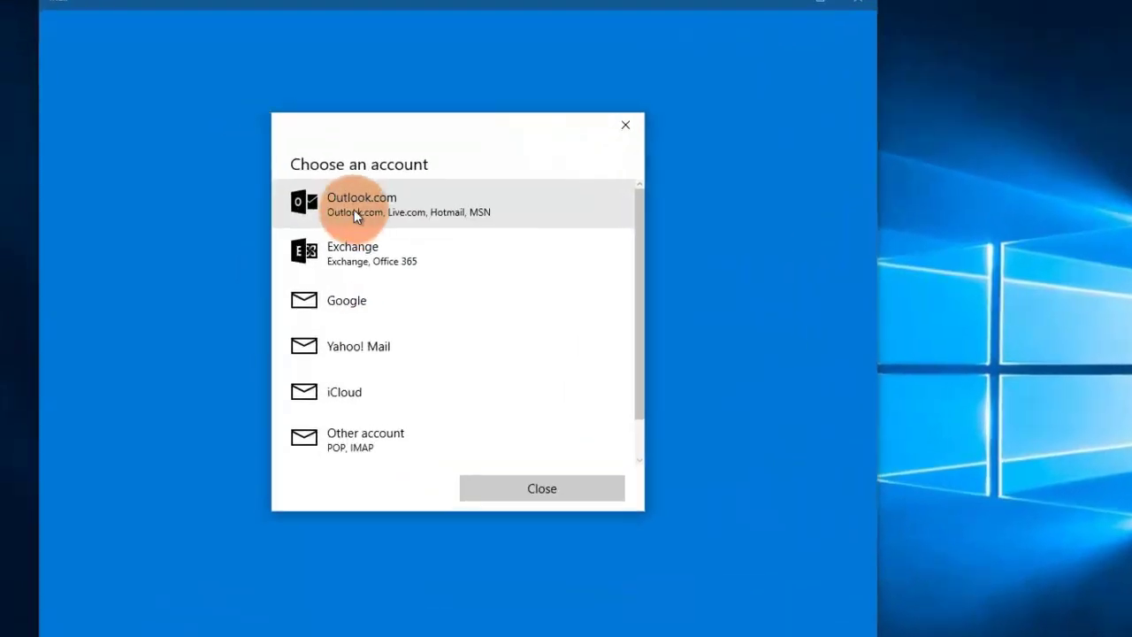
{"action": "left_click", "coordinate": [354, 217]}
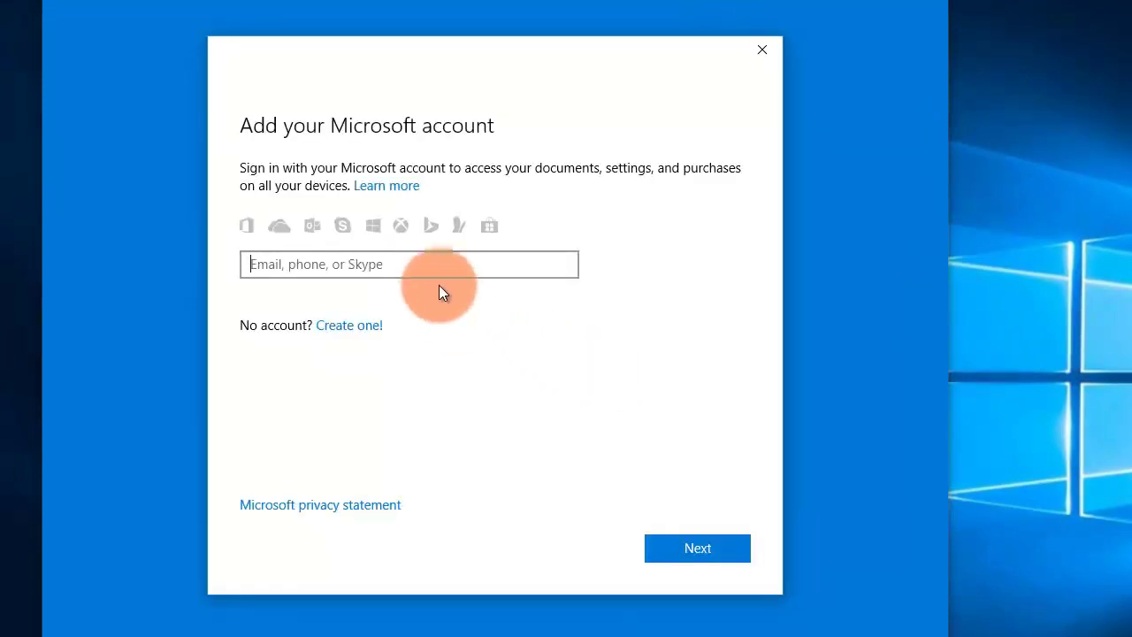
{"action": "left_click", "coordinate": [433, 264]}
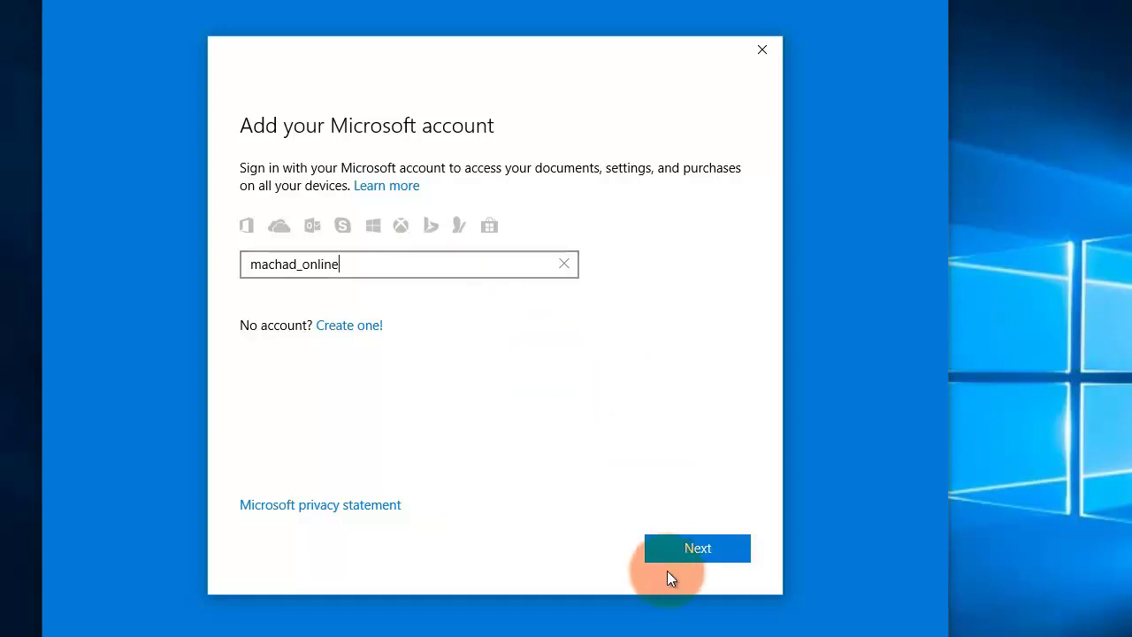
{"action": "left_click", "coordinate": [675, 546]}
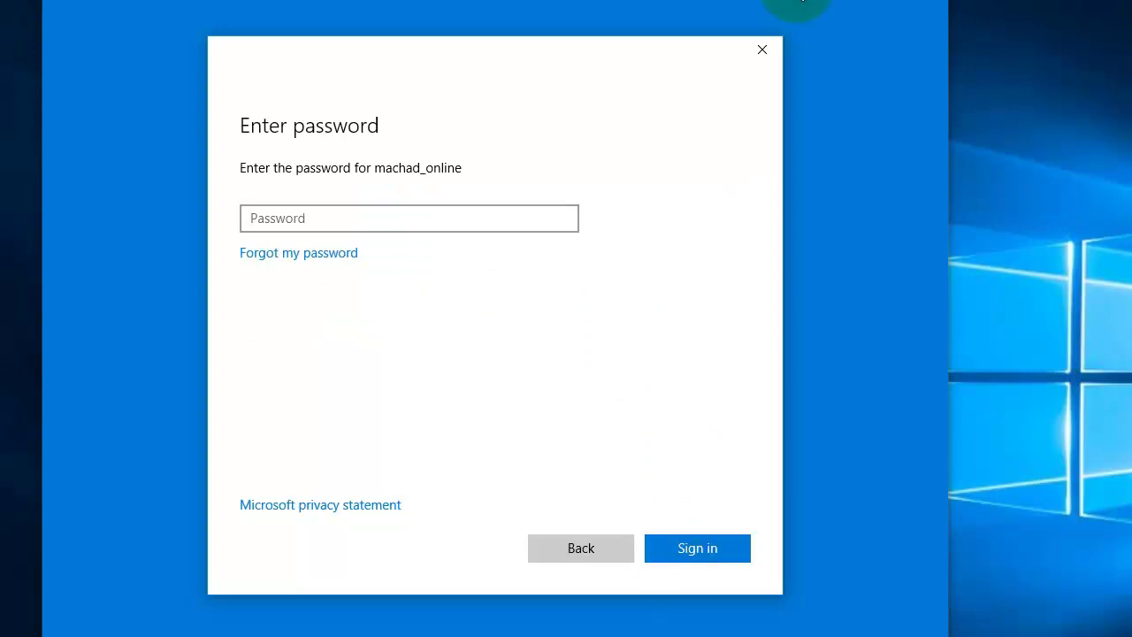
Step: Abandon the Microsoft sign-in, close the account list, and exit Mail
{"action": "left_click", "coordinate": [762, 49]}
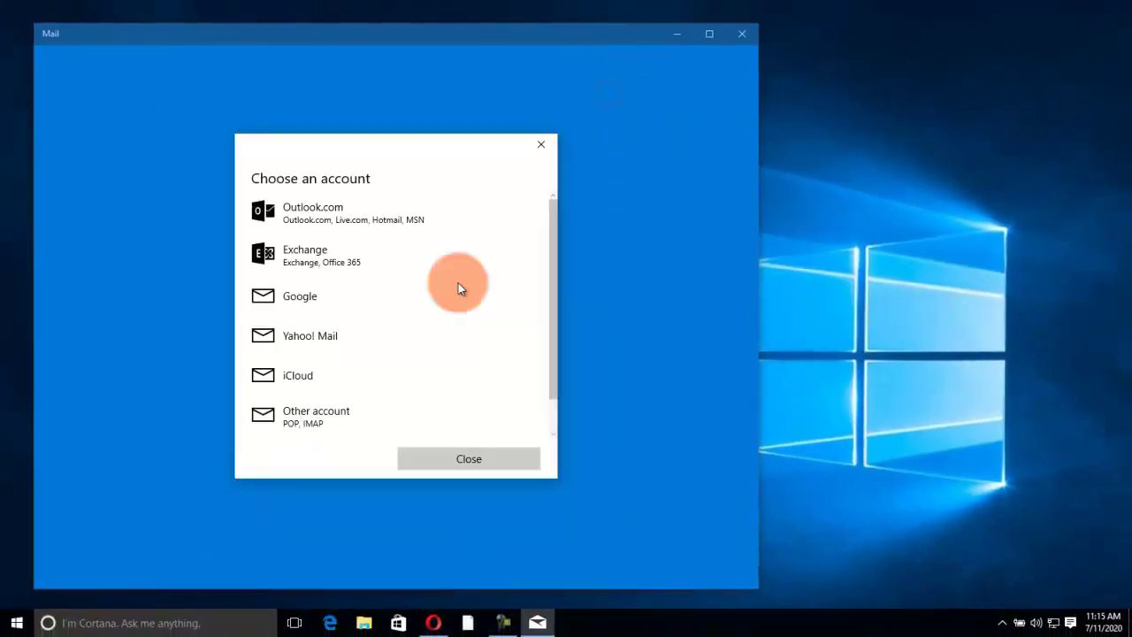
{"action": "left_click", "coordinate": [431, 465]}
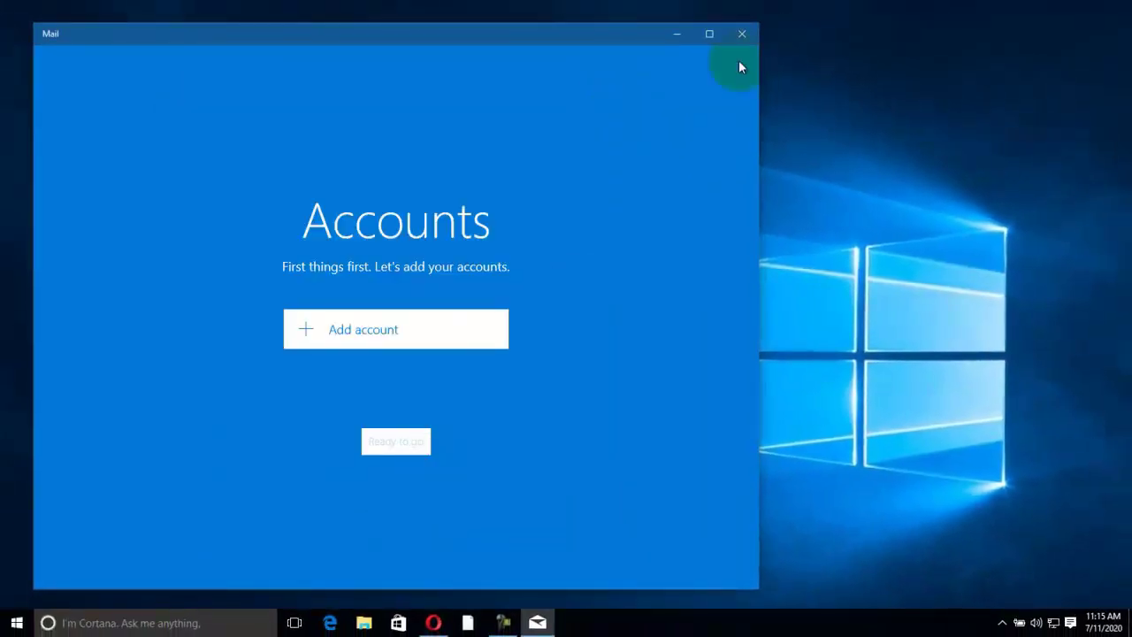
{"action": "left_click", "coordinate": [740, 34]}
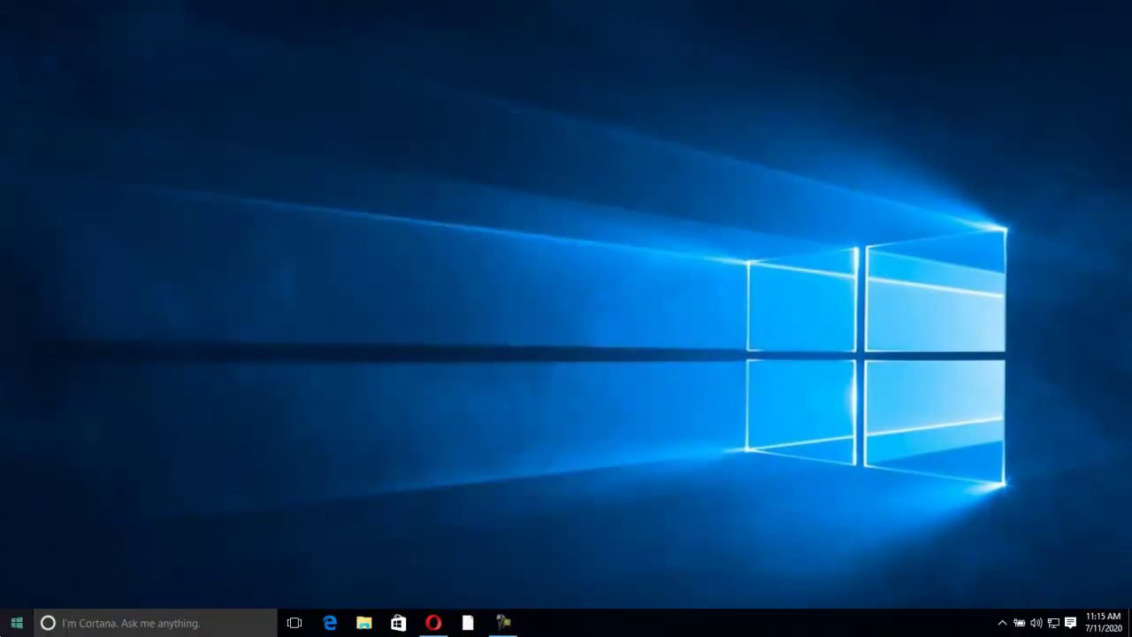
{"action": "left_click", "coordinate": [9, 622]}
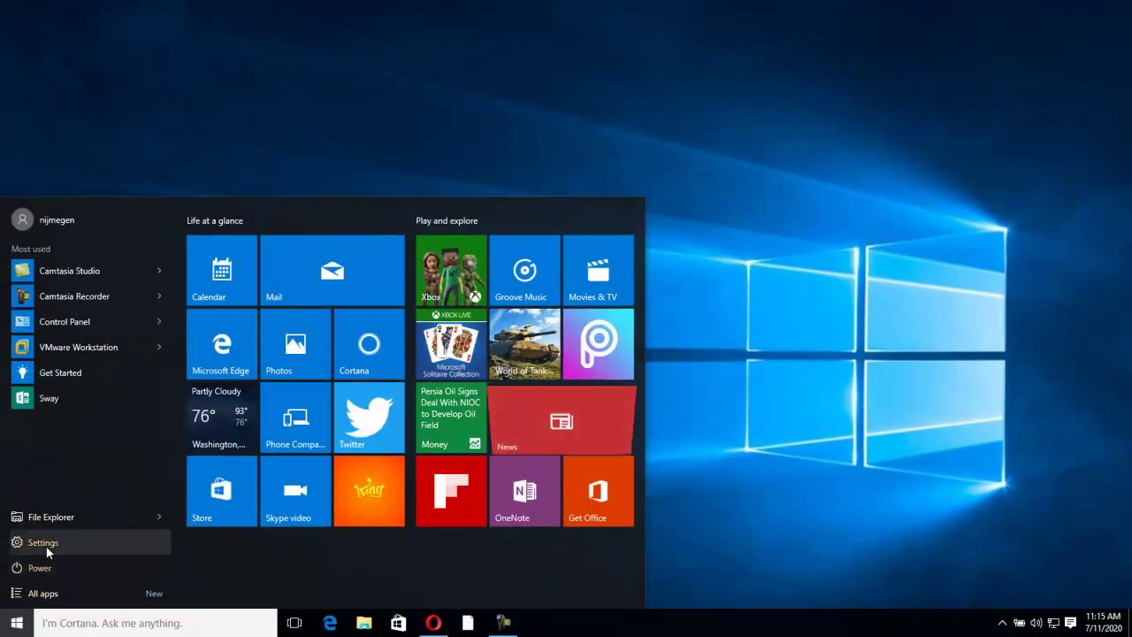
{"action": "left_click", "coordinate": [45, 546]}
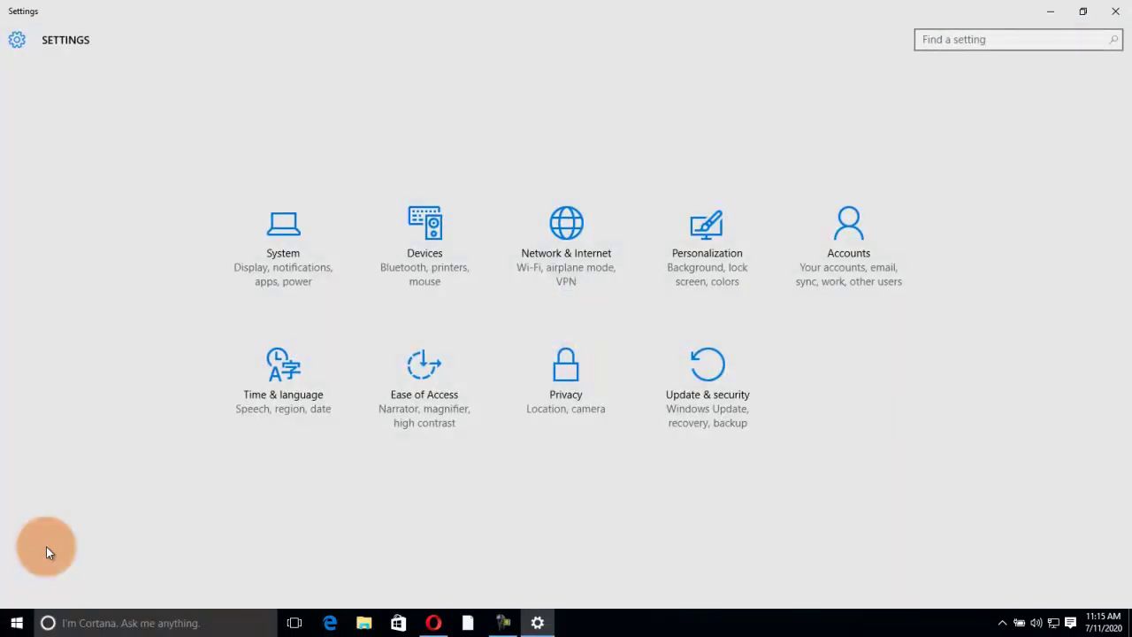
{"action": "left_click", "coordinate": [817, 269]}
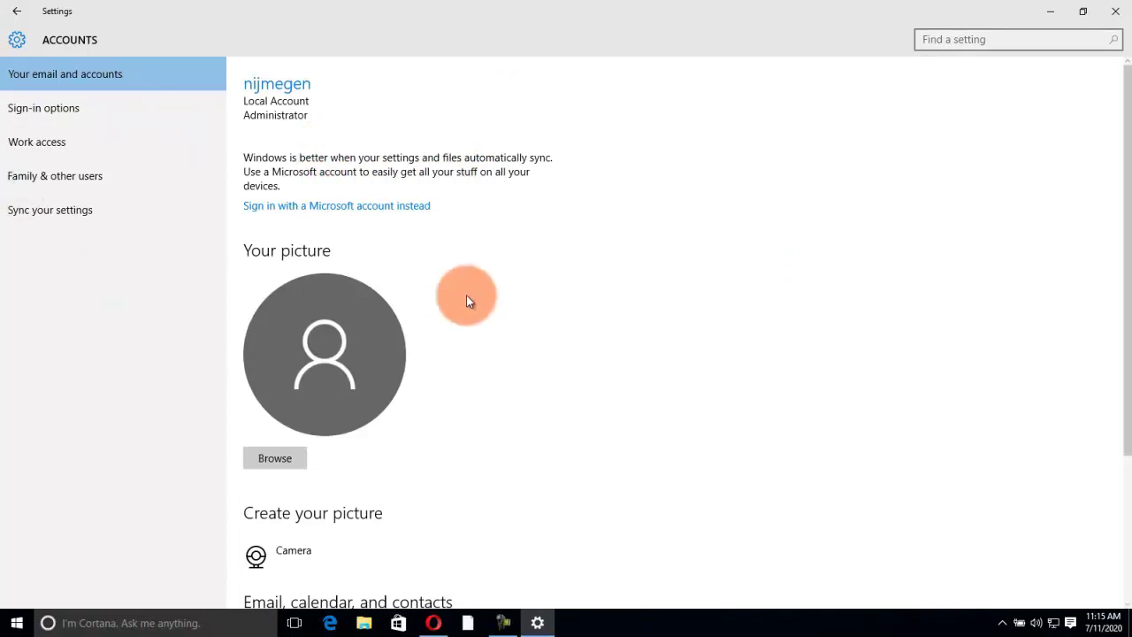
{"action": "left_click", "coordinate": [32, 115]}
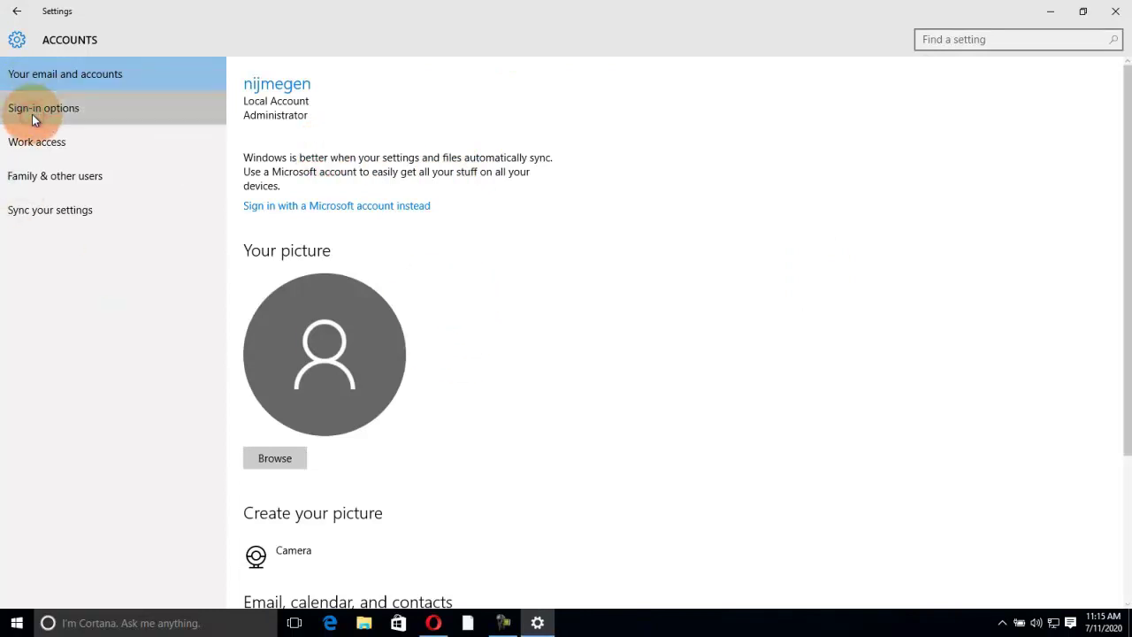
{"action": "left_click", "coordinate": [553, 215]}
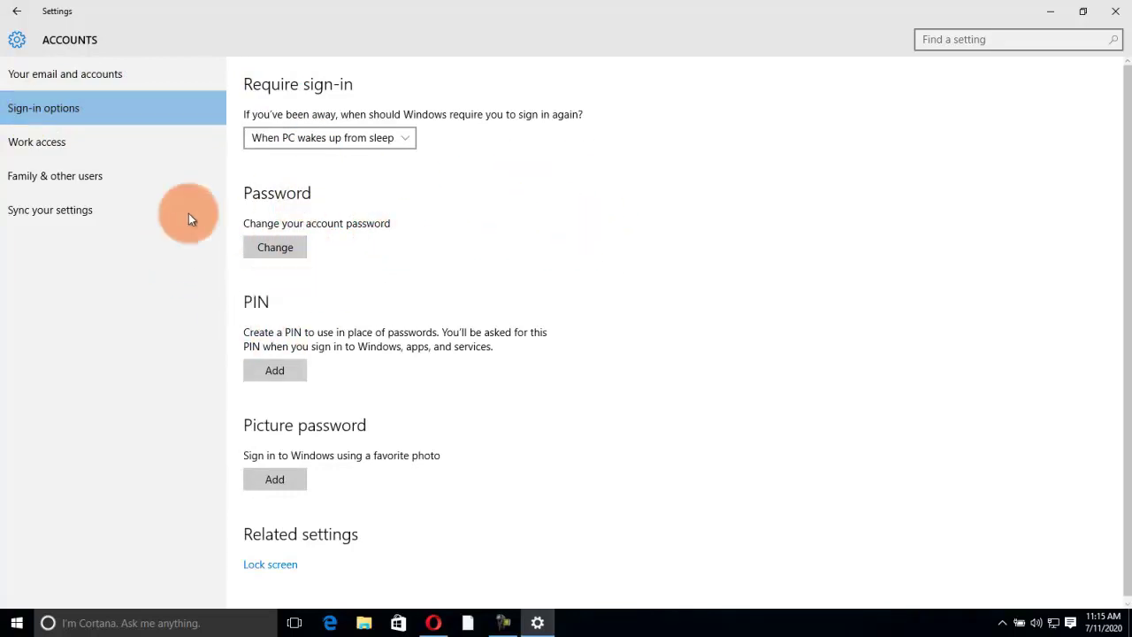
{"action": "left_click", "coordinate": [91, 79]}
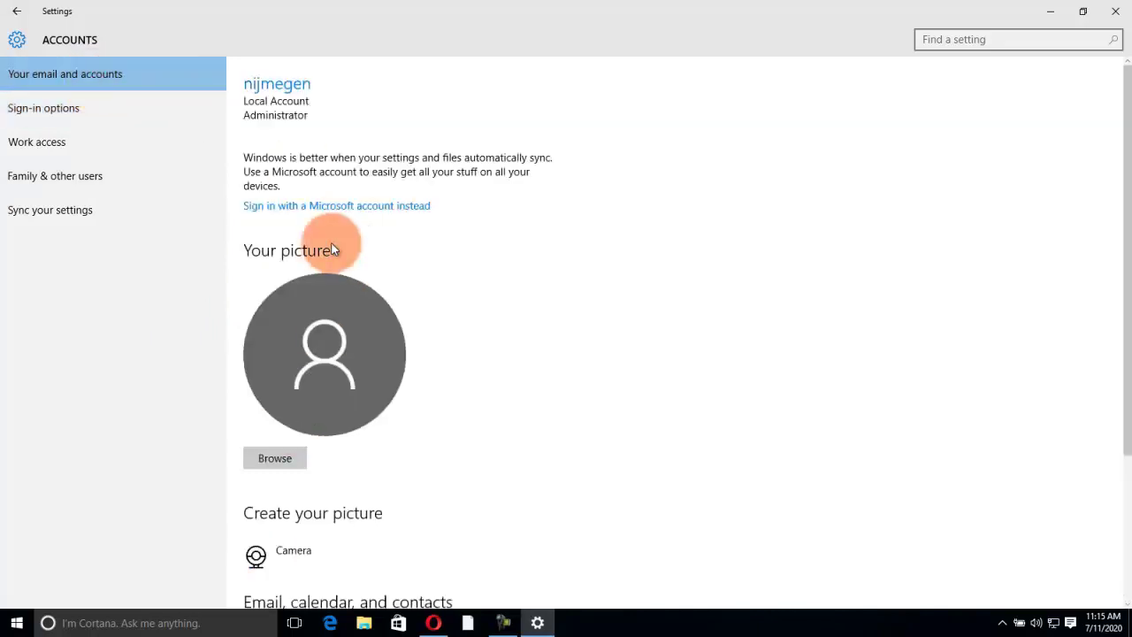
{"action": "left_click", "coordinate": [352, 209]}
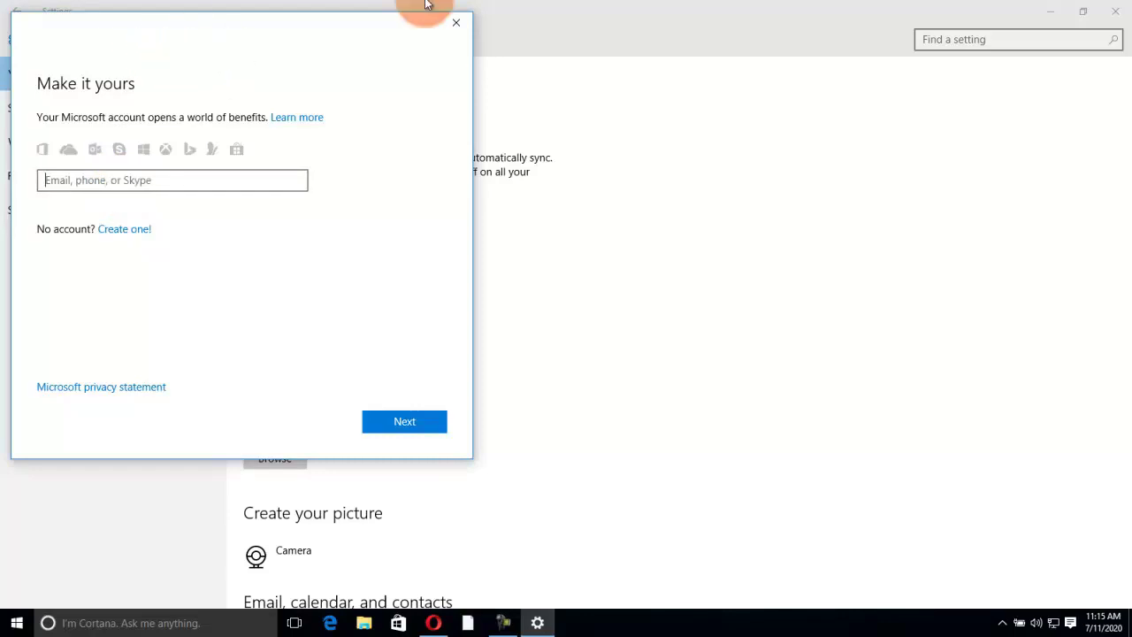
{"action": "left_click", "coordinate": [463, 24]}
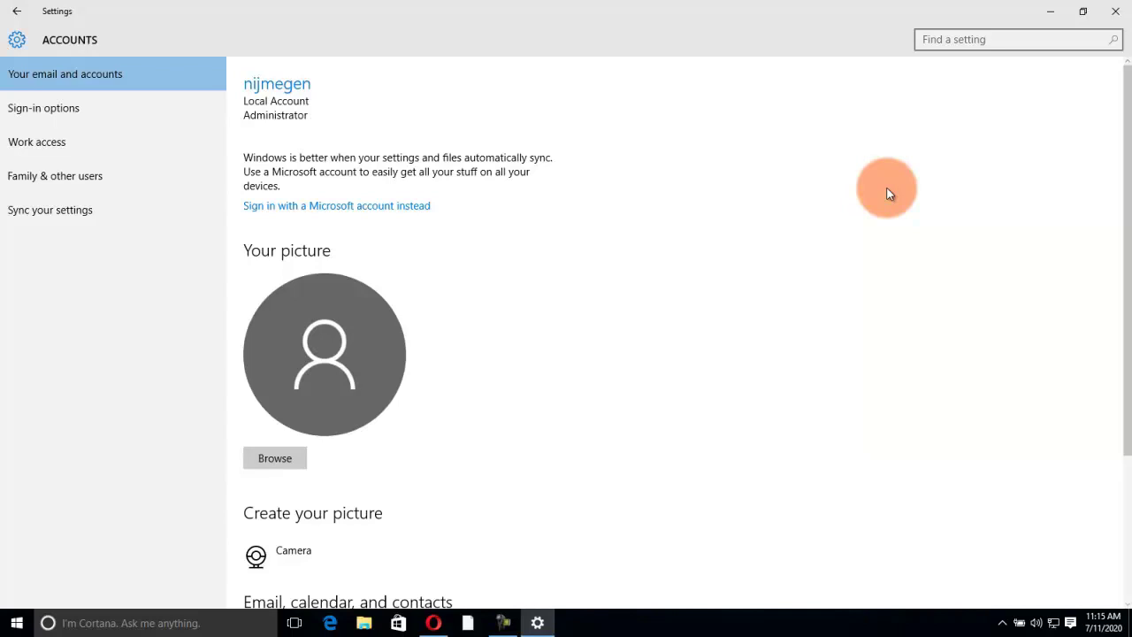
{"action": "left_click", "coordinate": [1116, 14]}
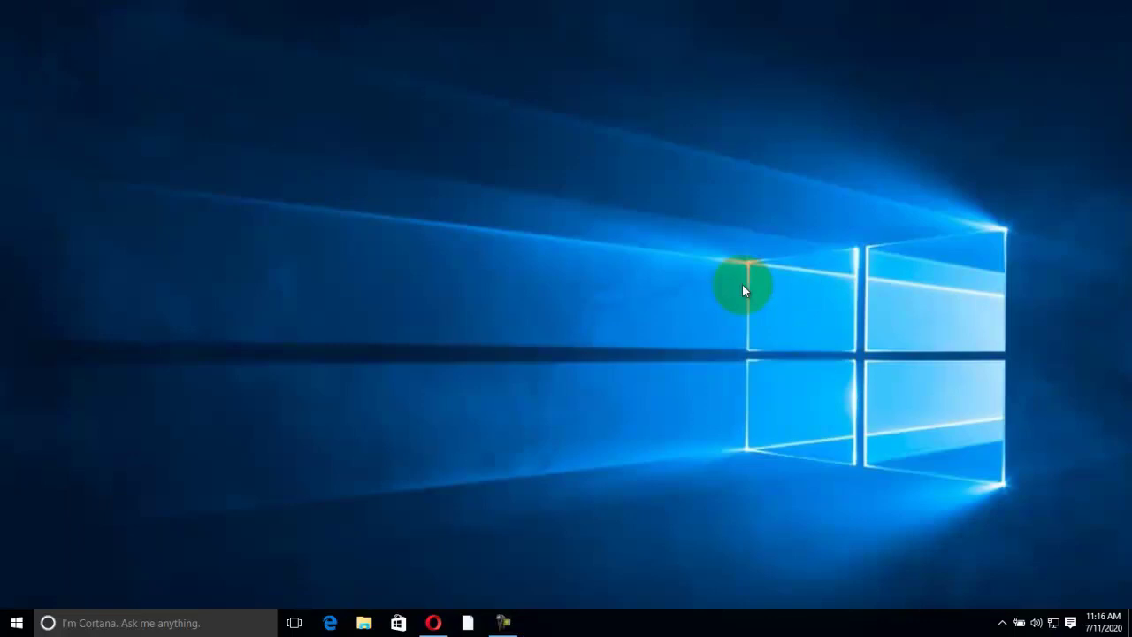